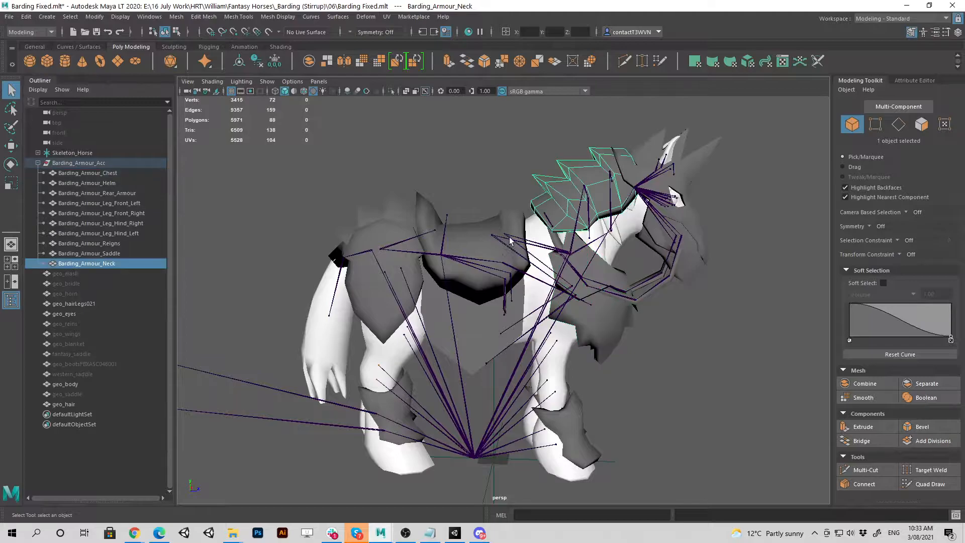
Select the saddle, rear armour, right hind leg and right front leg armour pieces individually to inspect them as separate meshes.
{"action": "left_click", "coordinate": [482, 237]}
{"action": "left_click", "coordinate": [397, 243]}
{"action": "left_click", "coordinate": [401, 417]}
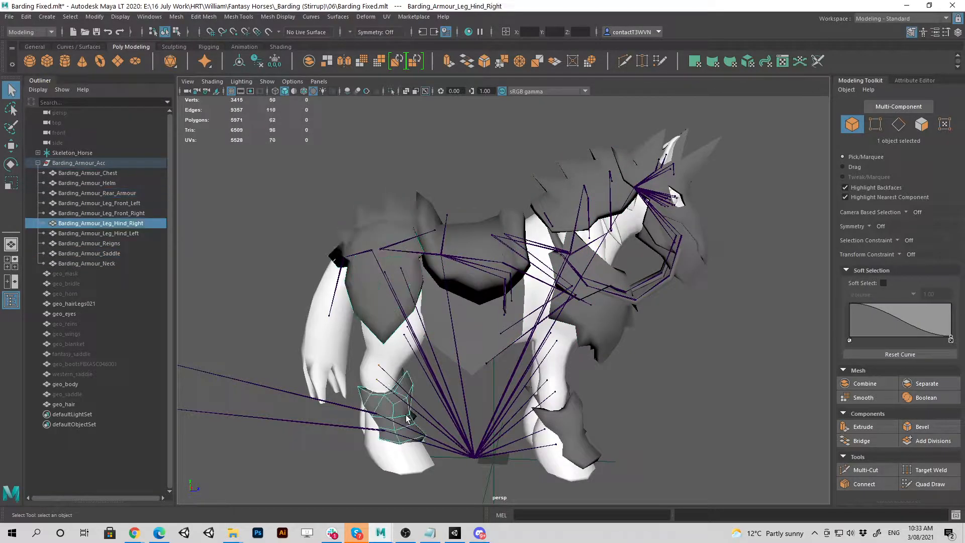
{"action": "left_click", "coordinate": [562, 427]}
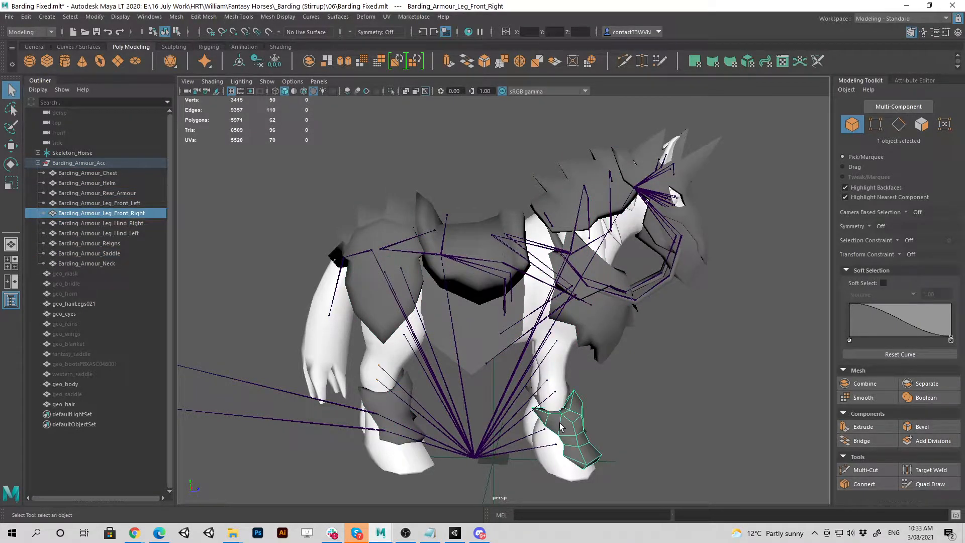
Switch to the Rigging workspace and play part of the animation to preview how the armour follows the skeleton.
{"action": "left_click", "coordinate": [904, 19]}
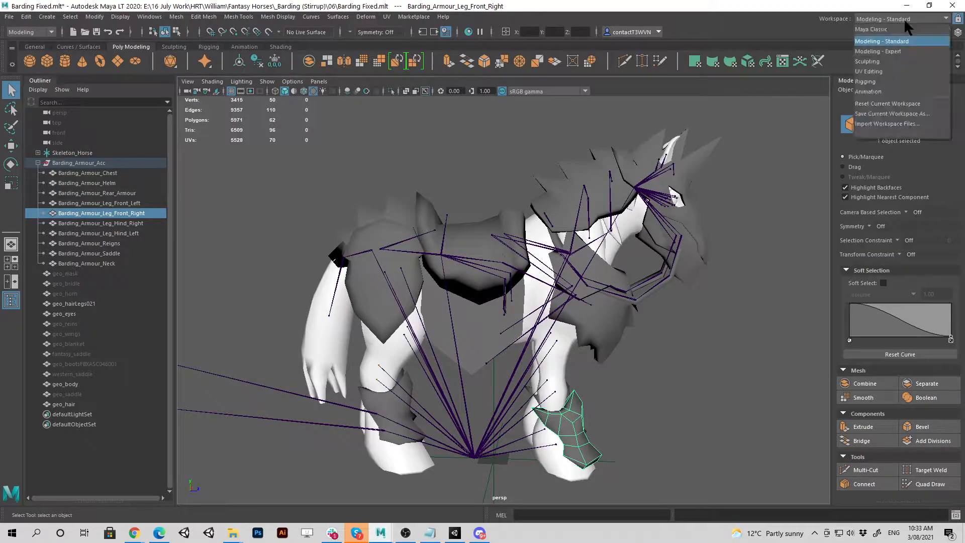
{"action": "left_click", "coordinate": [893, 80]}
{"action": "left_click_drag", "start_coordinate": [545, 340], "coordinate": [521, 335], "text": "alt"}
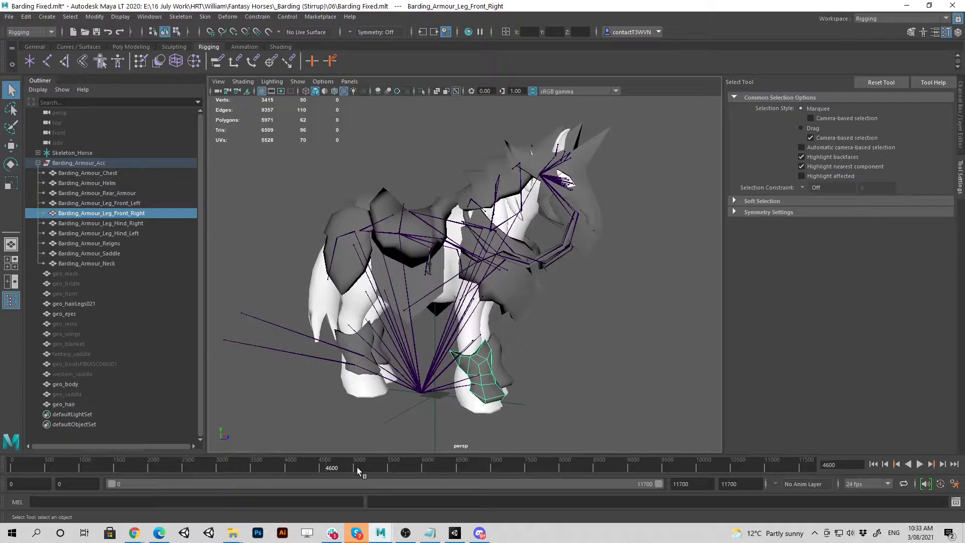
{"action": "key", "text": "alt+v"}
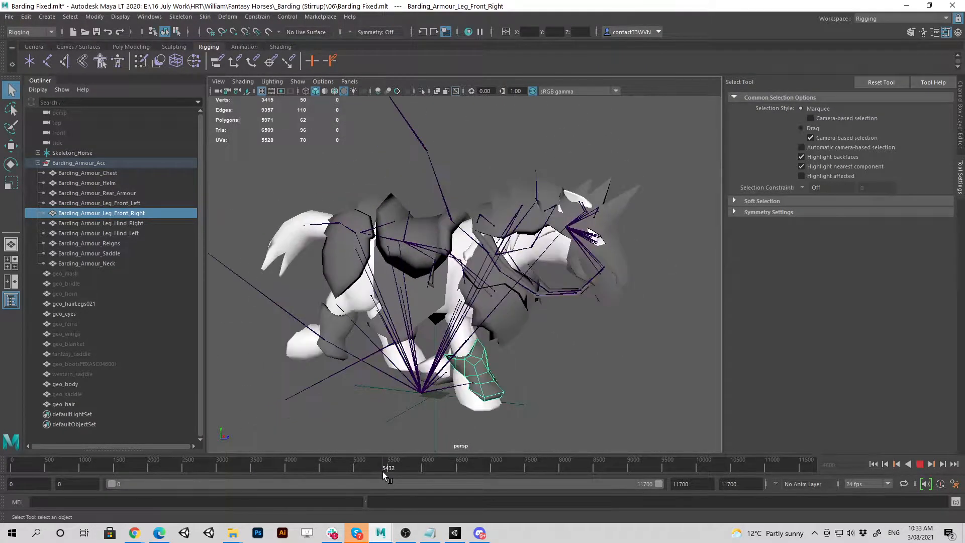
{"action": "key", "text": "alt+v"}
Select the geo_hair mesh and examine where its strands show around the neck armour, reins and chest armour.
{"action": "mouse_move", "coordinate": [553, 301]}
{"action": "left_mouse_down", "text": "alt"}
{"action": "mouse_move", "coordinate": [571, 304]}
{"action": "mouse_move", "coordinate": [543, 308]}
{"action": "mouse_move", "coordinate": [623, 309]}
{"action": "mouse_move", "coordinate": [503, 301]}
{"action": "mouse_move", "coordinate": [559, 309]}
{"action": "left_mouse_up", "text": "alt"}
{"action": "left_click", "coordinate": [552, 247]}
{"action": "left_click_drag", "start_coordinate": [552, 246], "coordinate": [528, 213], "text": "alt"}
{"action": "left_click_drag", "start_coordinate": [468, 271], "coordinate": [509, 256], "text": "alt"}
{"action": "left_click_drag", "start_coordinate": [567, 247], "coordinate": [471, 253], "text": "alt"}
{"action": "middle_click_drag", "start_coordinate": [472, 253], "coordinate": [460, 294], "text": "alt"}
{"action": "left_click_drag", "start_coordinate": [437, 301], "coordinate": [495, 296], "text": "alt"}
{"action": "scroll", "coordinate": [496, 297], "scroll_direction": "up", "scroll_amount": 3}
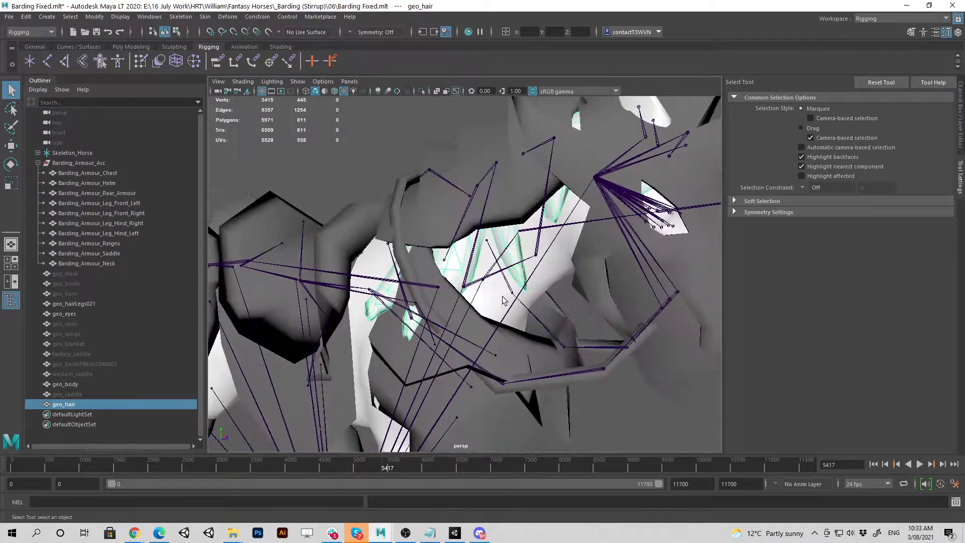
{"action": "right_click_drag", "start_coordinate": [442, 256], "coordinate": [409, 255]}
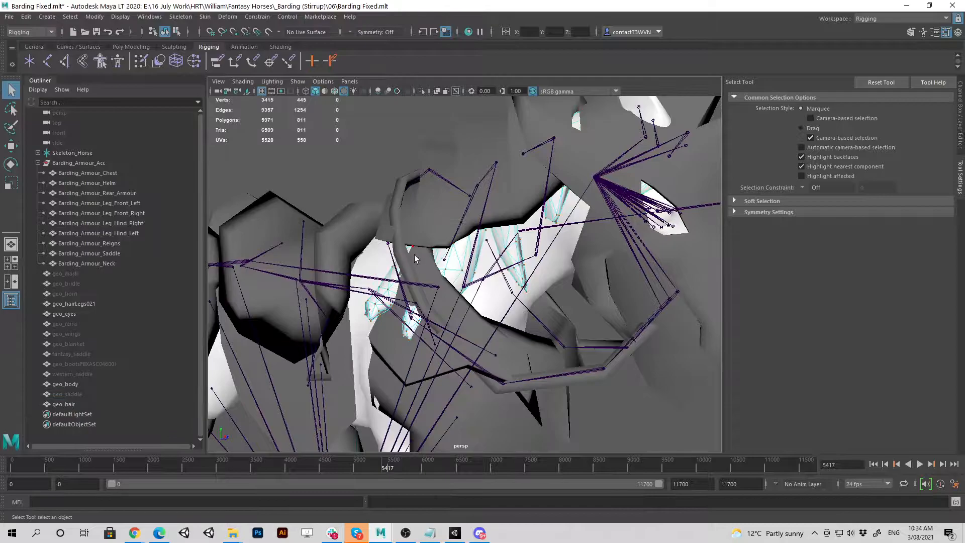
{"action": "right_click_drag", "start_coordinate": [451, 280], "coordinate": [495, 248]}
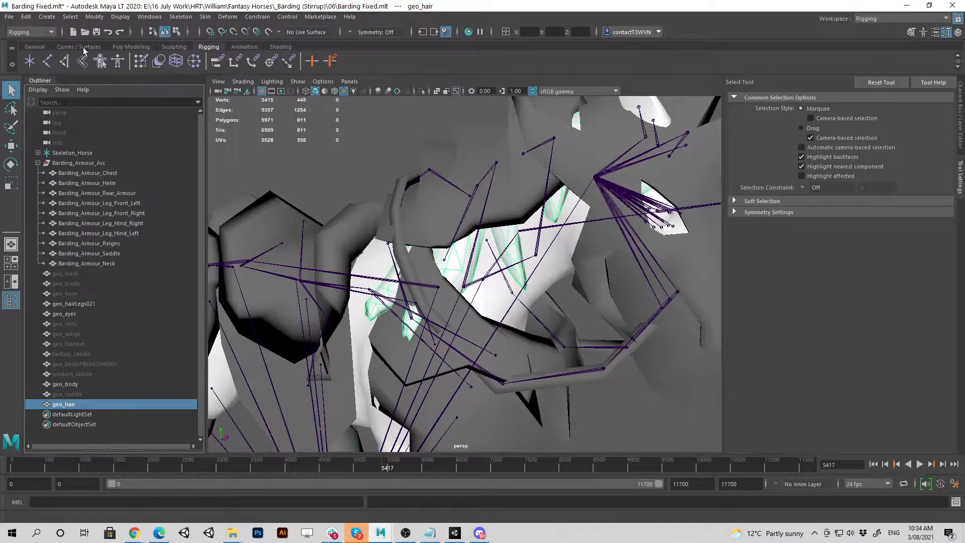
Make one copy of geo_hair with Duplicate Special, with the input graph duplicated as well.
{"action": "left_click", "coordinate": [31, 14]}
{"action": "mouse_move", "coordinate": [74, 137]}
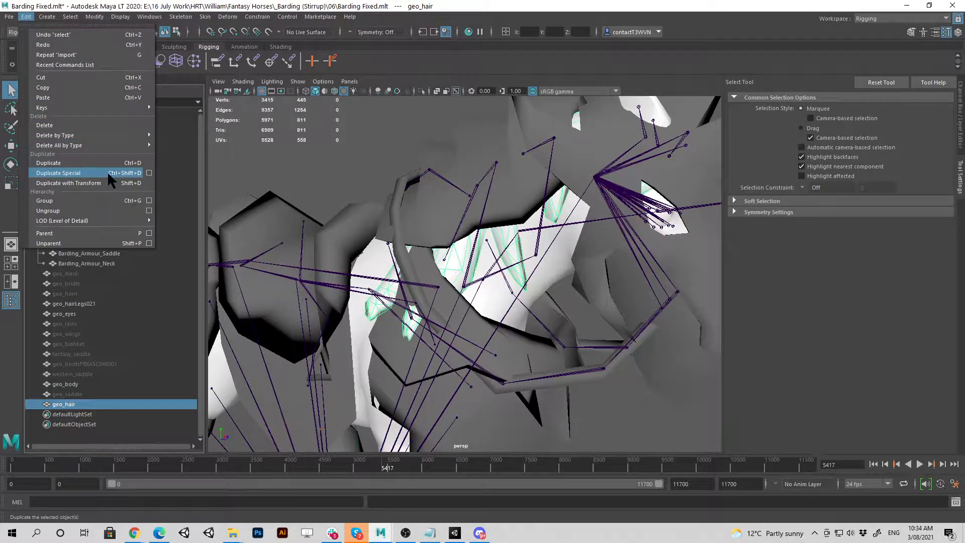
{"action": "left_click", "coordinate": [149, 173]}
{"action": "scroll", "coordinate": [712, 272], "scroll_direction": "down", "scroll_amount": 1}
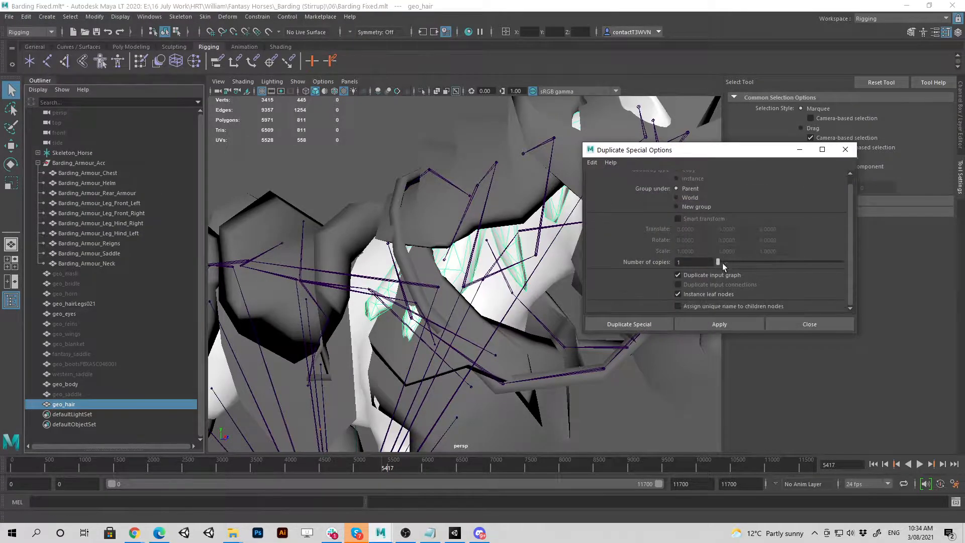
{"action": "left_click", "coordinate": [629, 324]}
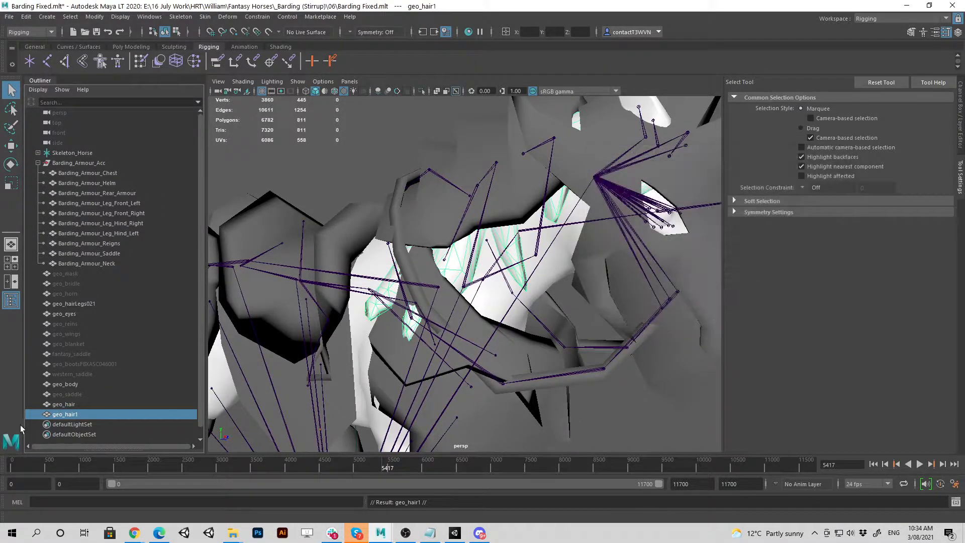
Hide the original geo_hair and parent the duplicated hair mesh under Barding_Armour_Acc.
{"action": "left_click", "coordinate": [68, 405]}
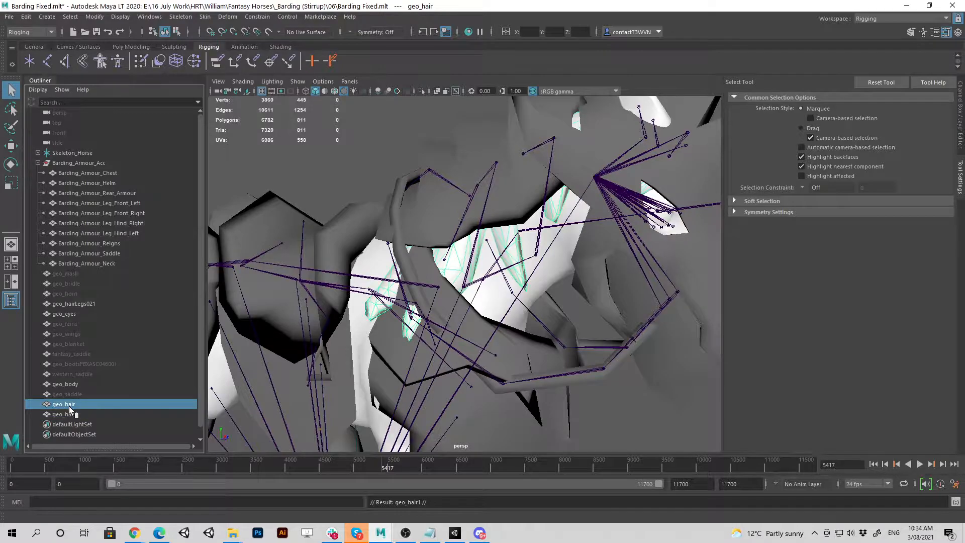
{"action": "key", "text": "ctrl+h"}
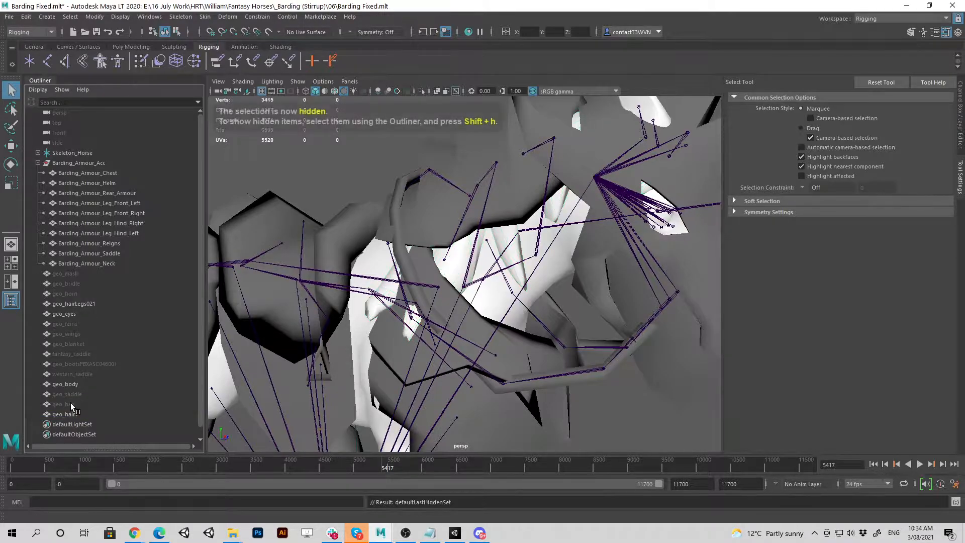
{"action": "left_click", "coordinate": [53, 418]}
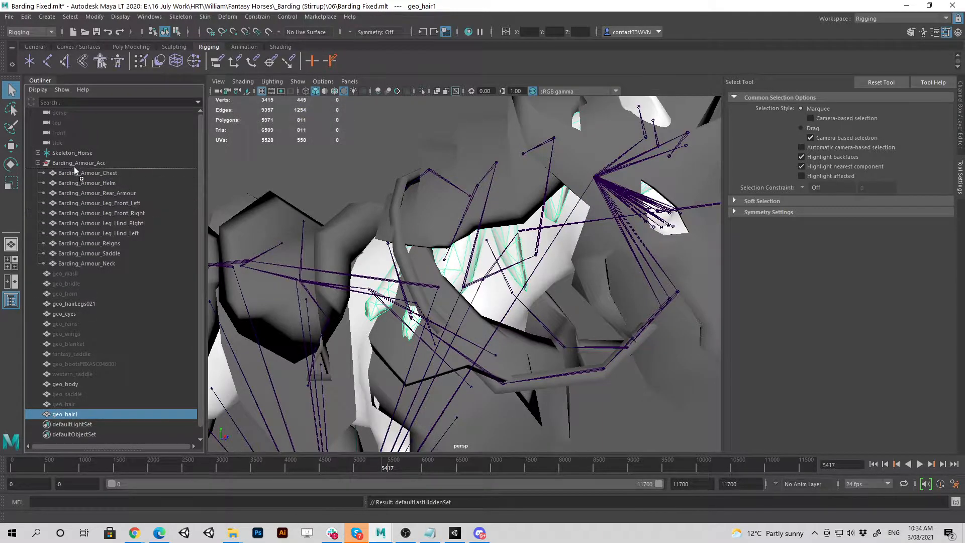
{"action": "middle_click_drag", "start_coordinate": [74, 171], "coordinate": [73, 169]}
Rename the duplicated hair mesh to Barding_Armour_Hair.
{"action": "scroll", "coordinate": [261, 200], "scroll_direction": "up", "scroll_amount": 3}
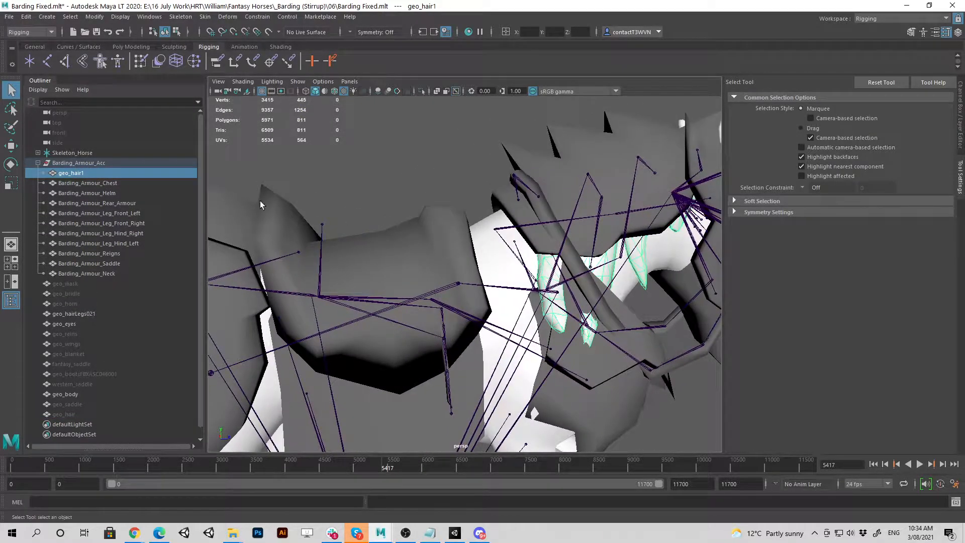
{"action": "double_click", "coordinate": [83, 173]}
{"action": "type", "text": "Barding"}
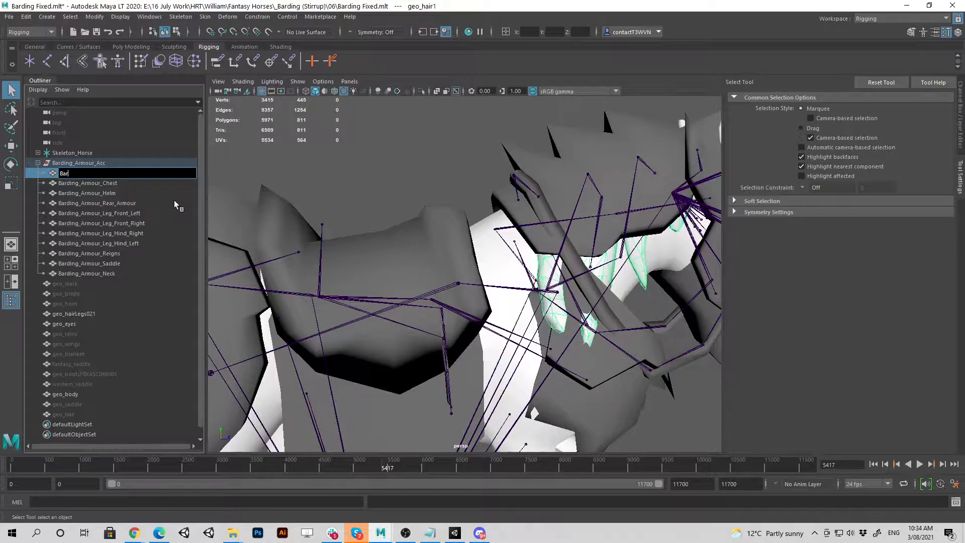
{"action": "type", "text": "_Armour_Hair"}
{"action": "key", "text": "Return"}
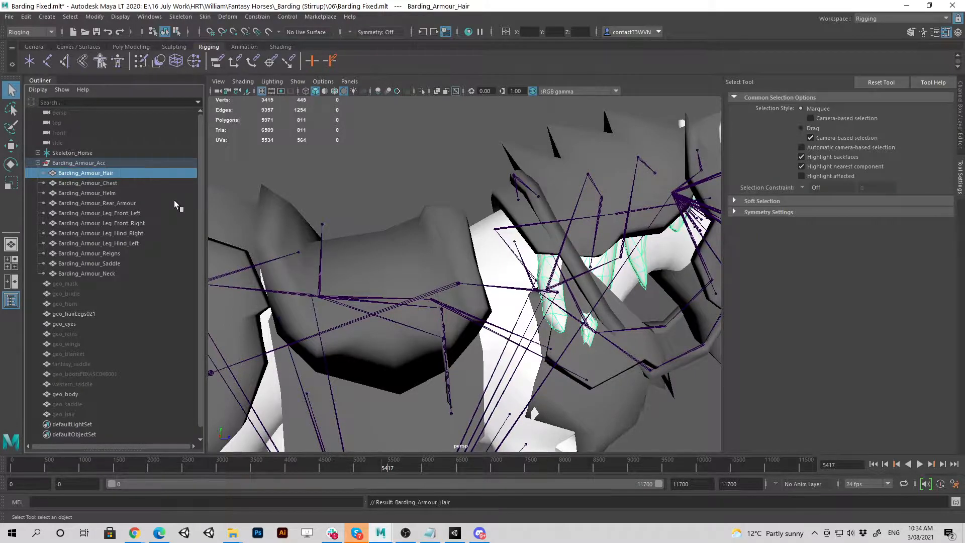
Select all vertices of the loose mane tuft poking through the chest armour, move them out of sight, and return to object mode.
{"action": "middle_click_drag", "start_coordinate": [557, 206], "coordinate": [536, 199], "text": "alt"}
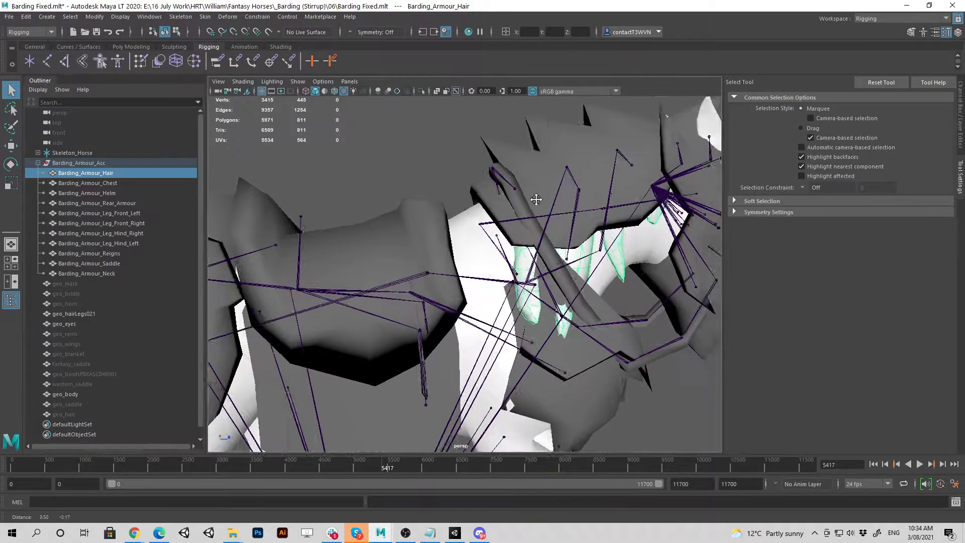
{"action": "scroll", "coordinate": [536, 200], "scroll_direction": "up", "scroll_amount": 5}
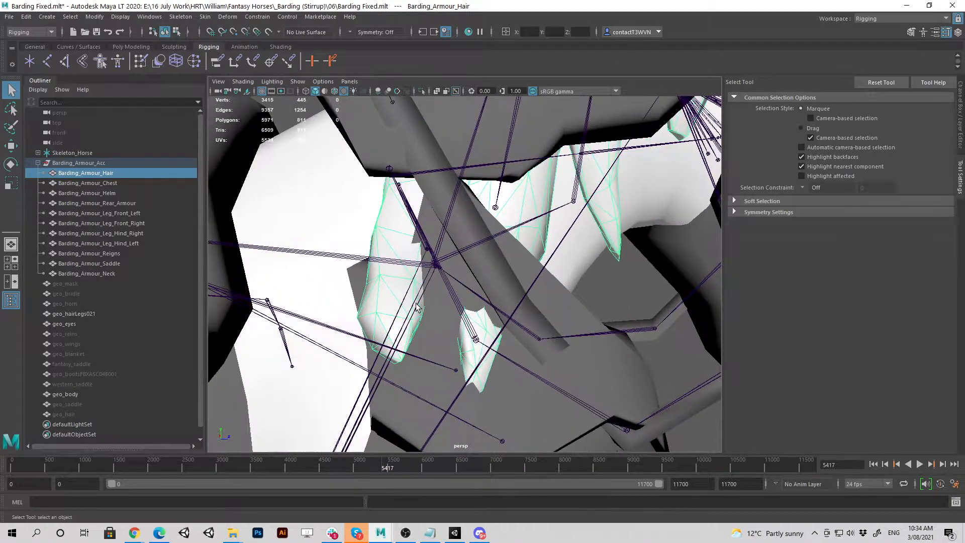
{"action": "right_click_drag", "start_coordinate": [400, 256], "coordinate": [360, 270]}
{"action": "left_click_drag", "start_coordinate": [463, 376], "coordinate": [464, 332], "text": "alt"}
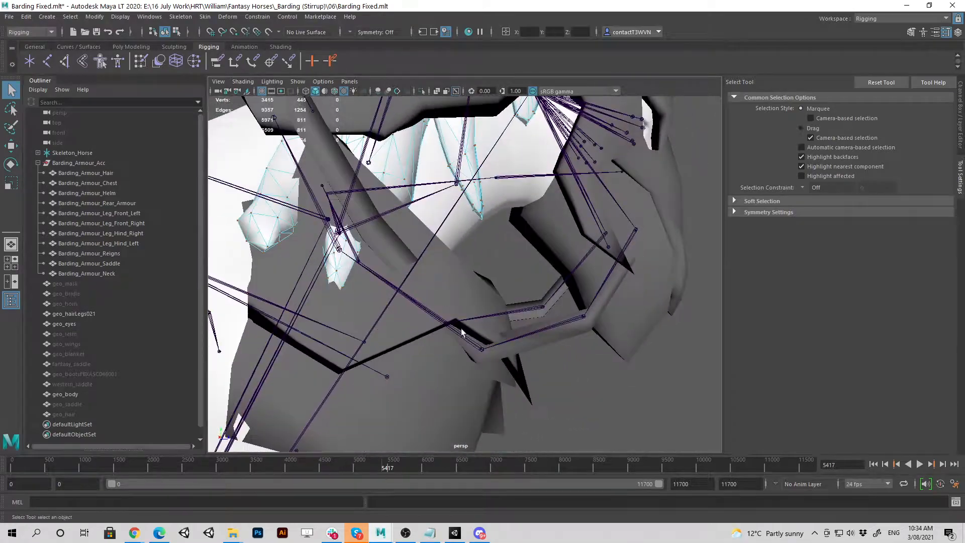
{"action": "left_click", "coordinate": [335, 258]}
{"action": "left_click", "coordinate": [336, 272]}
{"action": "key", "text": "f"}
{"action": "left_click_drag", "start_coordinate": [316, 289], "coordinate": [532, 312], "text": "alt"}
{"action": "left_click_drag", "start_coordinate": [431, 300], "coordinate": [415, 322], "text": "alt"}
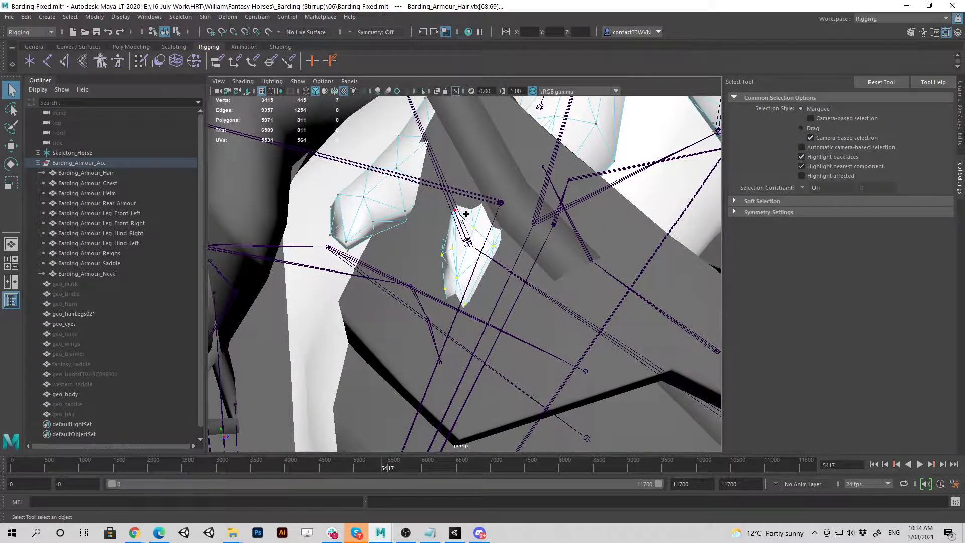
{"action": "left_click_drag", "start_coordinate": [489, 249], "coordinate": [437, 262], "text": "alt"}
{"action": "key", "text": "w"}
{"action": "key", "text": "shift+period"}
{"action": "right_click_drag", "start_coordinate": [443, 195], "coordinate": [472, 173]}
{"action": "right_click", "coordinate": [445, 160]}
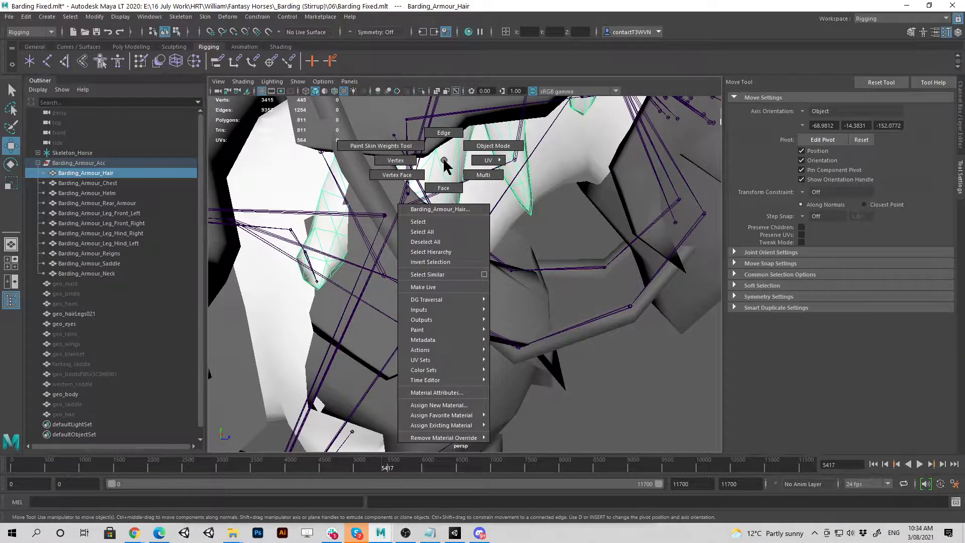
{"action": "left_click", "coordinate": [444, 160]}
Play and scrub the animation between about frames 5300 and 6300 to check the hair against the neck and chest armour.
{"action": "left_click_drag", "start_coordinate": [444, 160], "coordinate": [492, 357], "text": "alt"}
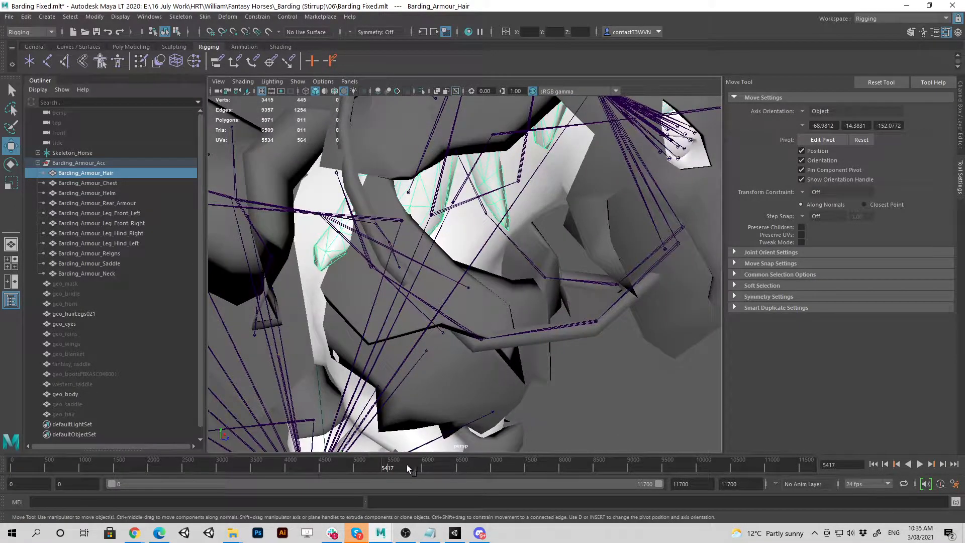
{"action": "key", "text": "alt+v"}
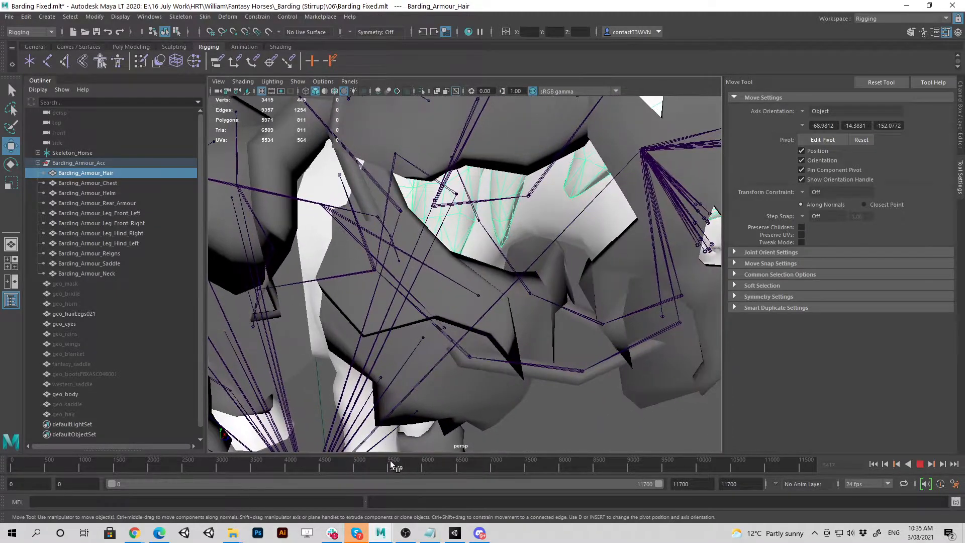
{"action": "key", "text": "alt+v"}
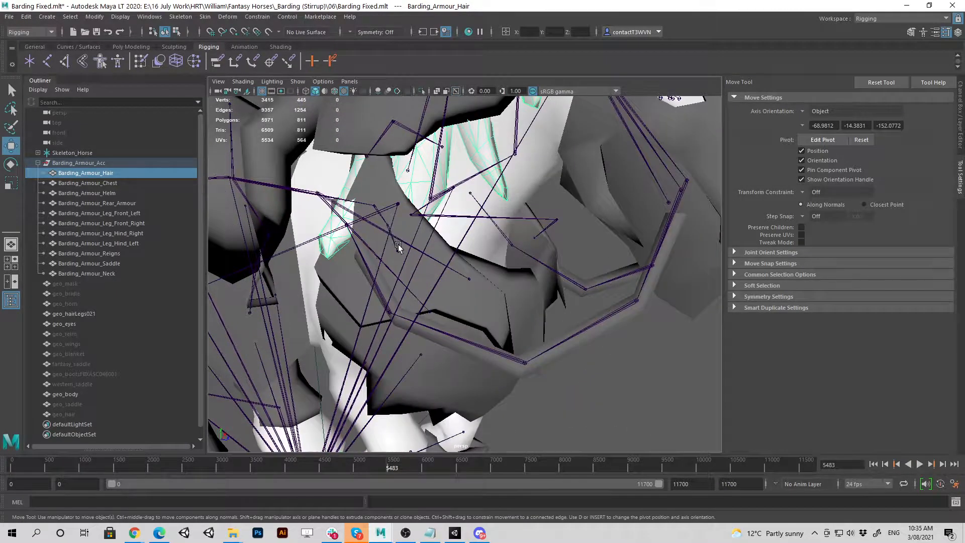
{"action": "left_click_drag", "start_coordinate": [473, 313], "coordinate": [411, 386], "text": "alt"}
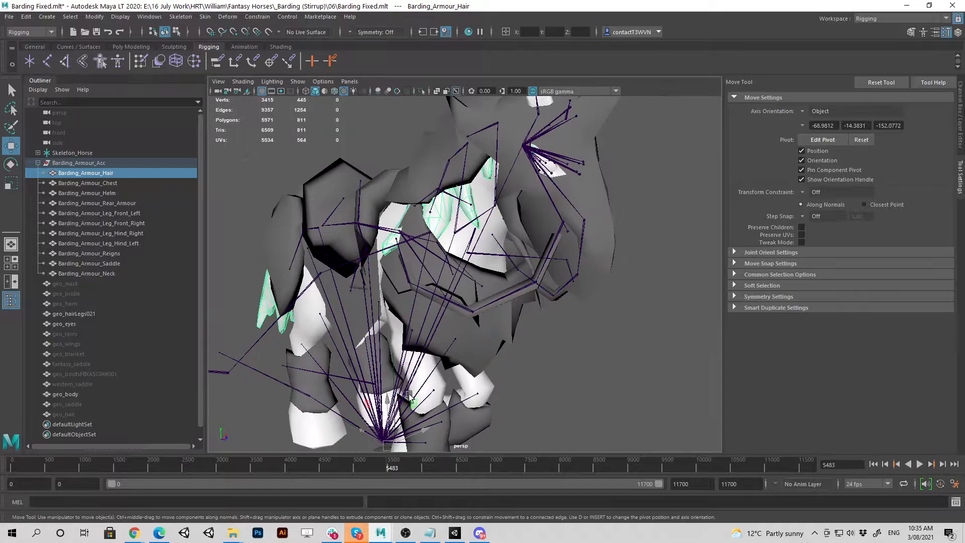
{"action": "key", "text": "alt+v"}
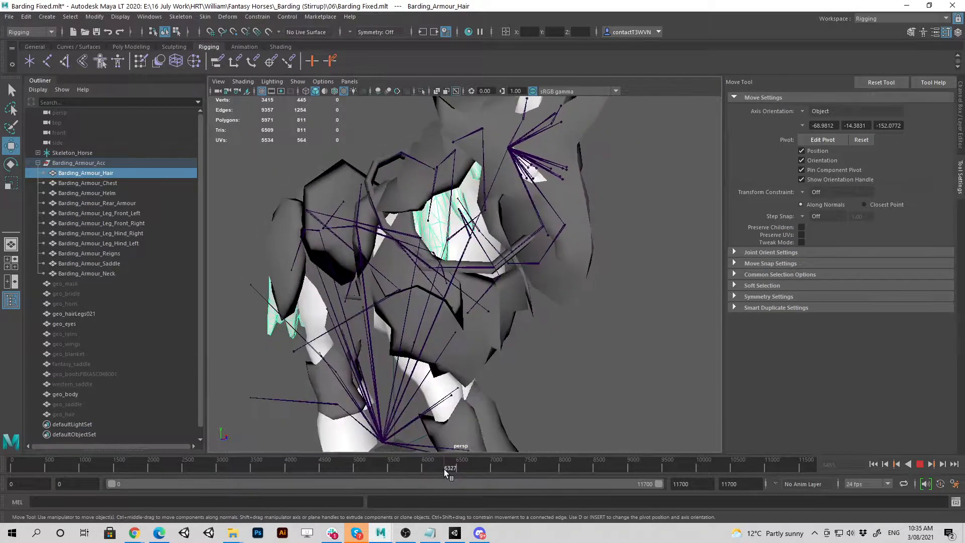
{"action": "mouse_move", "coordinate": [445, 470]}
{"action": "left_mouse_down"}
{"action": "mouse_move", "coordinate": [472, 473]}
{"action": "mouse_move", "coordinate": [374, 448]}
{"action": "left_mouse_up"}
Scrub back to frame 4846 and examine the mane around the neck armour from behind, the front and the side.
{"action": "left_click_drag", "start_coordinate": [378, 264], "coordinate": [566, 260], "text": "alt"}
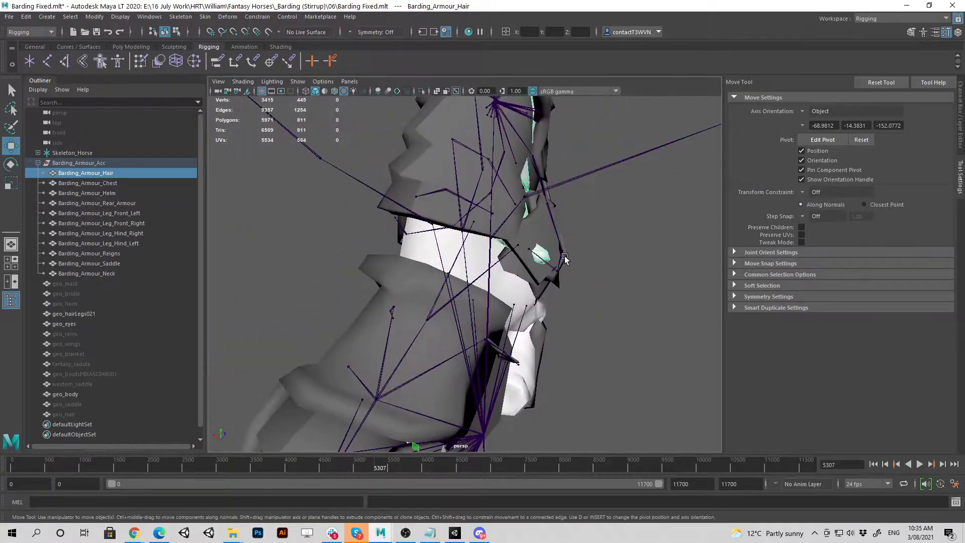
{"action": "left_click_drag", "start_coordinate": [495, 260], "coordinate": [452, 262], "text": "alt"}
{"action": "mouse_move", "coordinate": [359, 466]}
{"action": "left_mouse_down"}
{"action": "mouse_move", "coordinate": [334, 461]}
{"action": "mouse_move", "coordinate": [343, 463]}
{"action": "left_mouse_up"}
{"action": "left_click_drag", "start_coordinate": [388, 423], "coordinate": [462, 319], "text": "alt"}
{"action": "scroll", "coordinate": [463, 318], "scroll_direction": "up", "scroll_amount": 5}
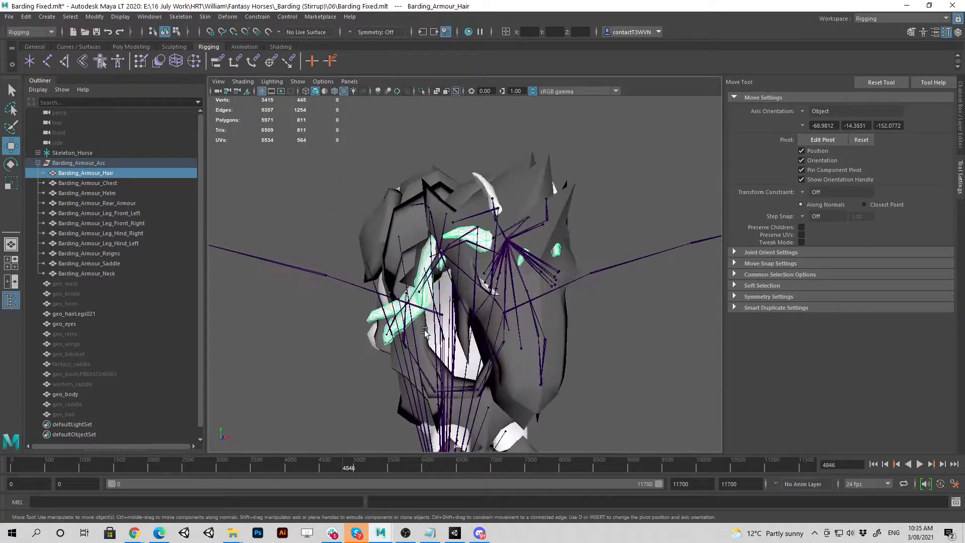
{"action": "left_click_drag", "start_coordinate": [513, 297], "coordinate": [481, 347], "text": "alt"}
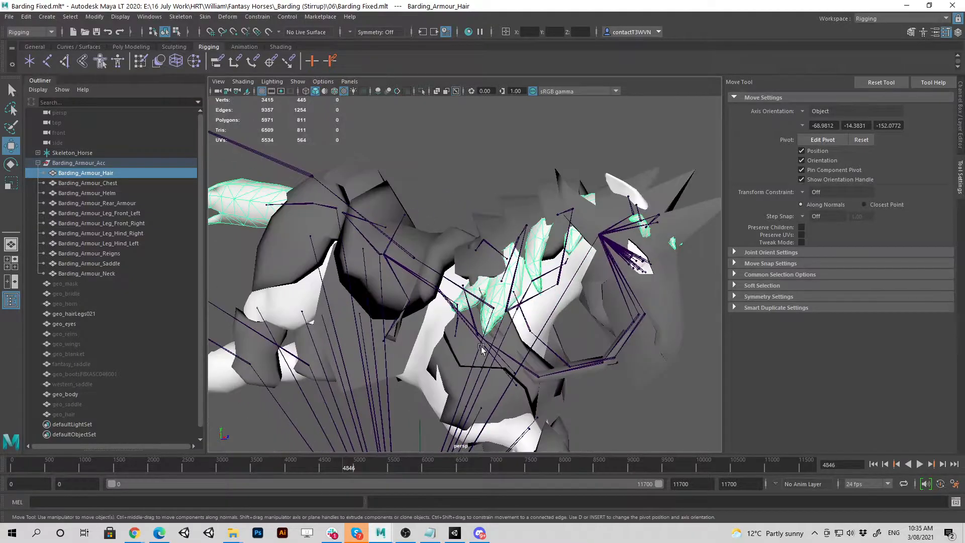
Go to frame 5263 and examine the mane in the gap between the neck and chest armour from several angles.
{"action": "left_click", "coordinate": [371, 466]}
{"action": "key", "text": "alt+v"}
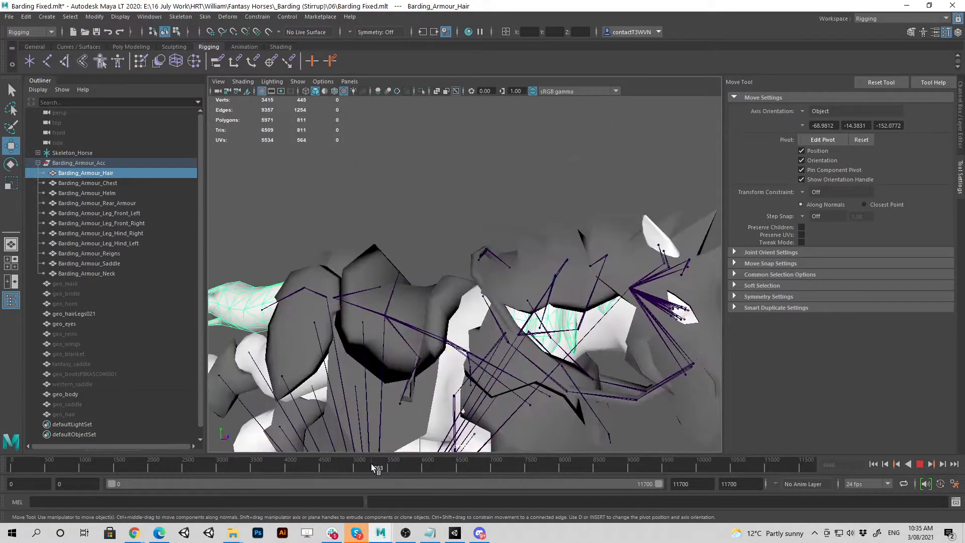
{"action": "left_click_drag", "start_coordinate": [632, 334], "coordinate": [473, 300], "text": "alt"}
{"action": "left_click_drag", "start_coordinate": [532, 309], "coordinate": [489, 328], "text": "alt"}
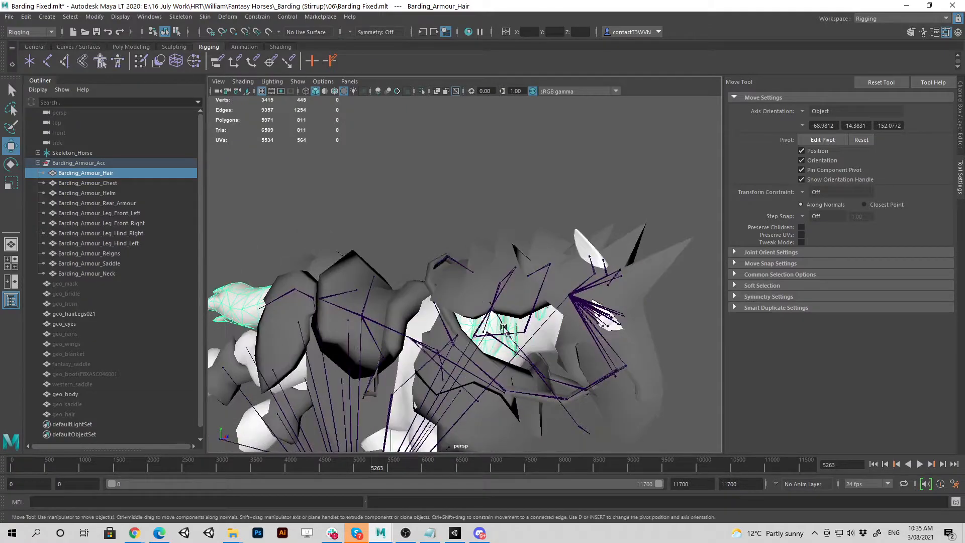
{"action": "left_click_drag", "start_coordinate": [551, 314], "coordinate": [486, 308], "text": "alt"}
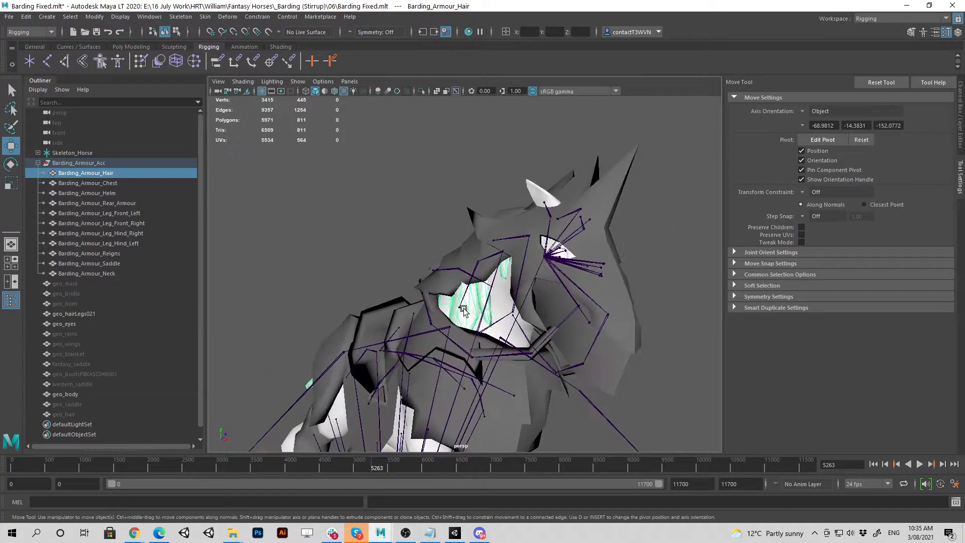
{"action": "left_click_drag", "start_coordinate": [466, 305], "coordinate": [448, 291], "text": "alt"}
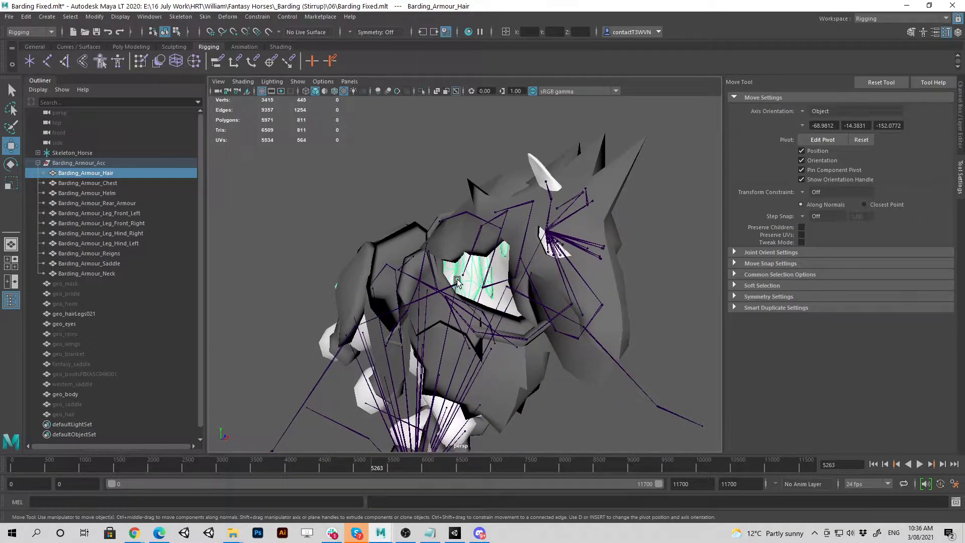
Play the animation around frame 5315 and examine the mane in the gap of the neck armour from several angles.
{"action": "key", "text": "alt+v"}
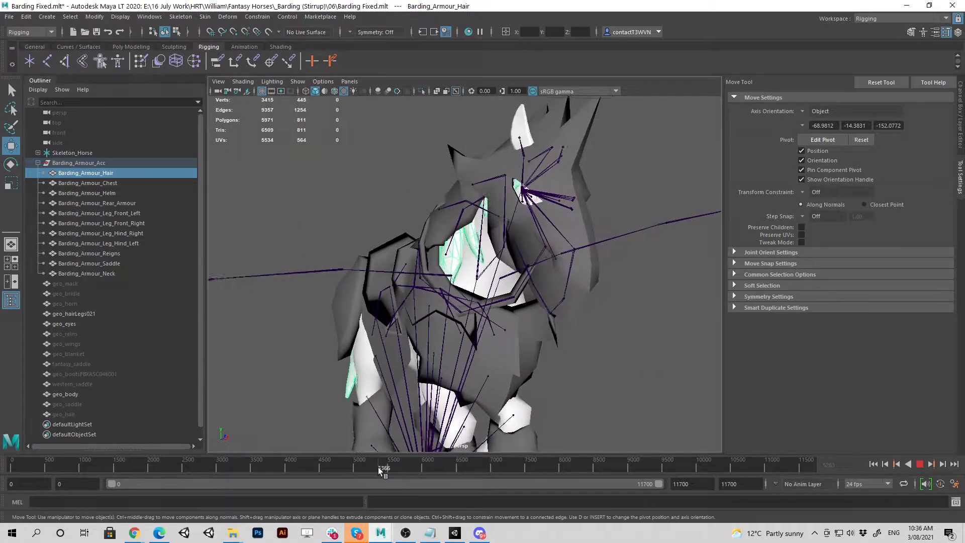
{"action": "left_click", "coordinate": [376, 469]}
{"action": "left_click_drag", "start_coordinate": [514, 338], "coordinate": [523, 310], "text": "alt"}
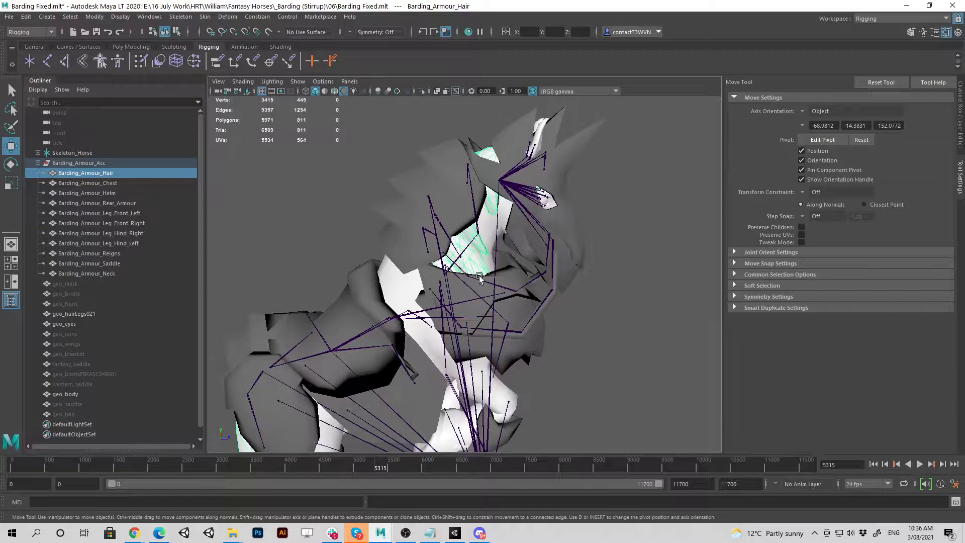
{"action": "left_click_drag", "start_coordinate": [510, 273], "coordinate": [444, 266], "text": "alt"}
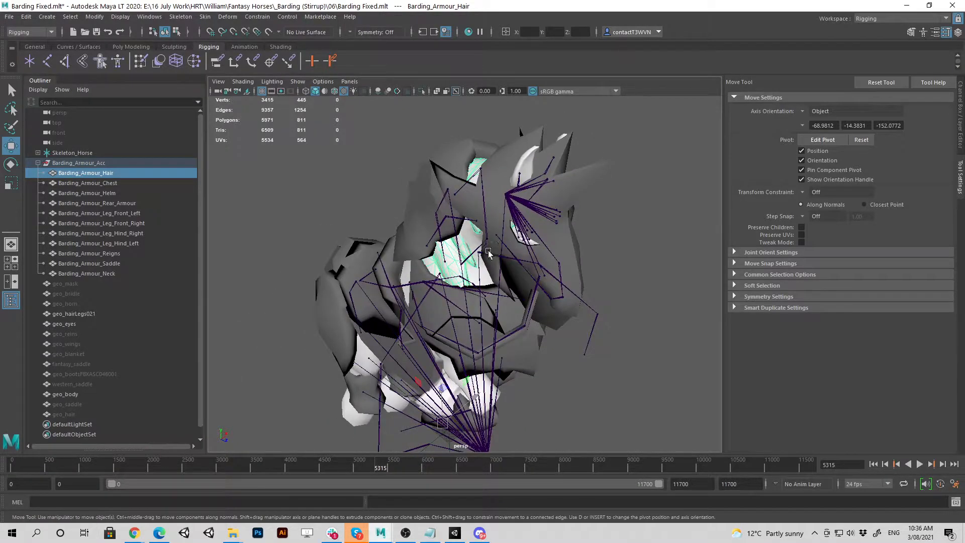
{"action": "left_click_drag", "start_coordinate": [460, 359], "coordinate": [454, 334], "text": "alt"}
{"action": "left_click", "coordinate": [363, 460]}
{"action": "key", "text": "alt+v"}
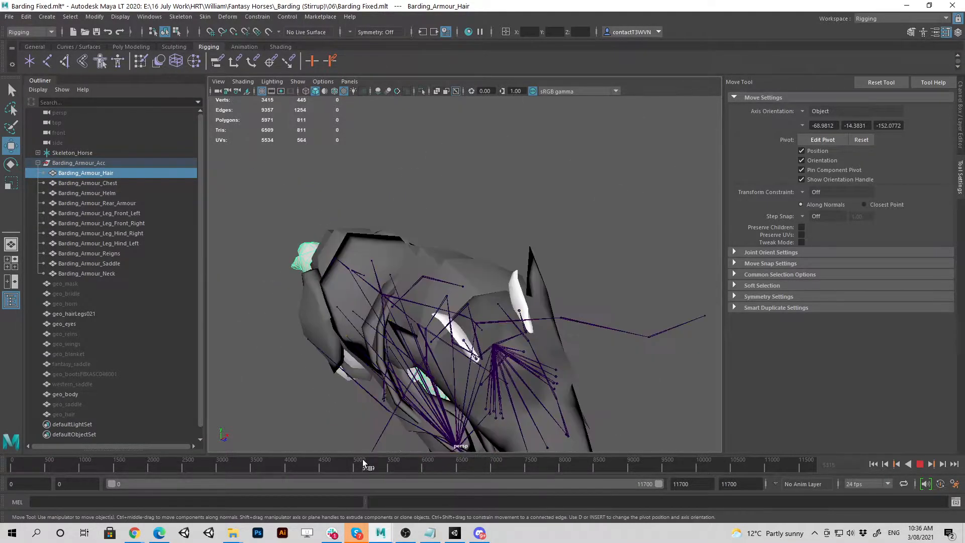
{"action": "key", "text": "alt+v"}
{"action": "scroll", "coordinate": [452, 312], "scroll_direction": "down", "scroll_amount": 5}
{"action": "left_click_drag", "start_coordinate": [455, 301], "coordinate": [421, 411], "text": "alt"}
{"action": "mouse_move", "coordinate": [446, 305]}
{"action": "left_mouse_down", "text": "alt"}
{"action": "mouse_move", "coordinate": [526, 270]}
{"action": "mouse_move", "coordinate": [435, 307]}
{"action": "left_mouse_up", "text": "alt"}
{"action": "mouse_move", "coordinate": [497, 309]}
{"action": "right_mouse_down", "text": "alt"}
{"action": "mouse_move", "coordinate": [572, 341]}
{"action": "mouse_move", "coordinate": [488, 322]}
{"action": "right_mouse_up", "text": "alt"}
Scrub to frame 4516 and examine the mane in the neck armour gap from the side and front.
{"action": "left_click_drag", "start_coordinate": [340, 466], "coordinate": [320, 469]}
{"action": "left_click_drag", "start_coordinate": [563, 370], "coordinate": [387, 370], "text": "alt"}
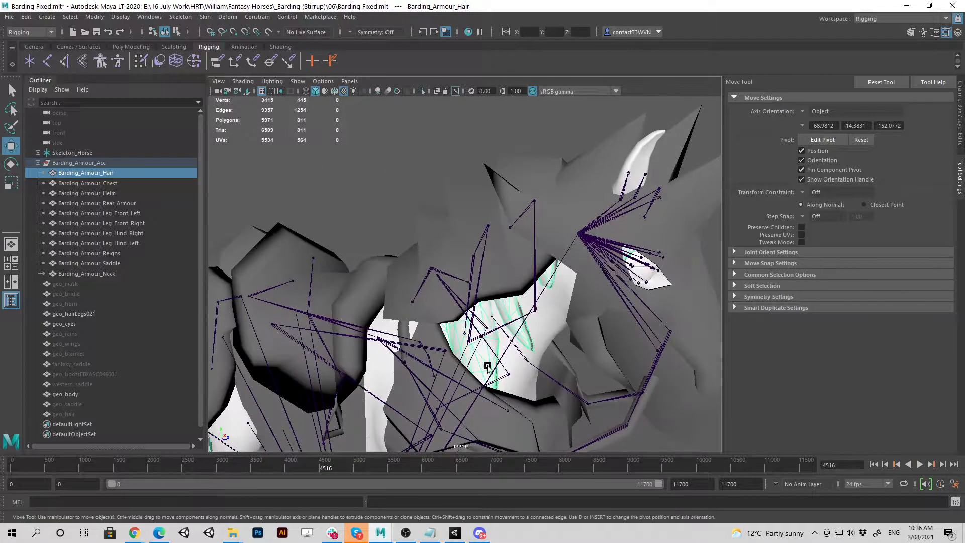
{"action": "left_click_drag", "start_coordinate": [479, 369], "coordinate": [393, 327], "text": "alt"}
{"action": "right_click_drag", "start_coordinate": [597, 352], "coordinate": [484, 317], "text": "alt"}
{"action": "middle_click_drag", "start_coordinate": [485, 317], "coordinate": [479, 280], "text": "alt"}
{"action": "left_click_drag", "start_coordinate": [446, 314], "coordinate": [252, 324], "text": "alt"}
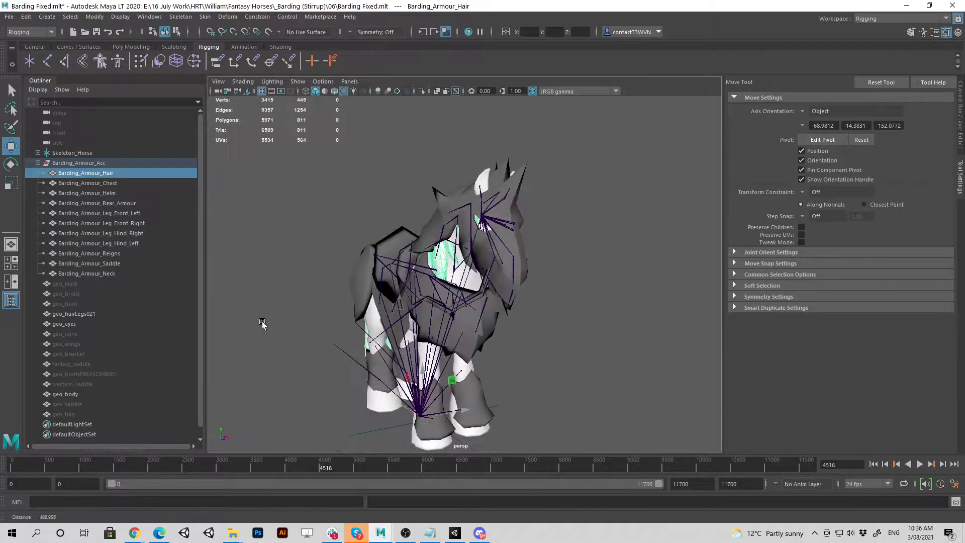
{"action": "right_click_drag", "start_coordinate": [252, 324], "coordinate": [319, 322], "text": "alt"}
{"action": "left_click_drag", "start_coordinate": [384, 264], "coordinate": [490, 245], "text": "alt"}
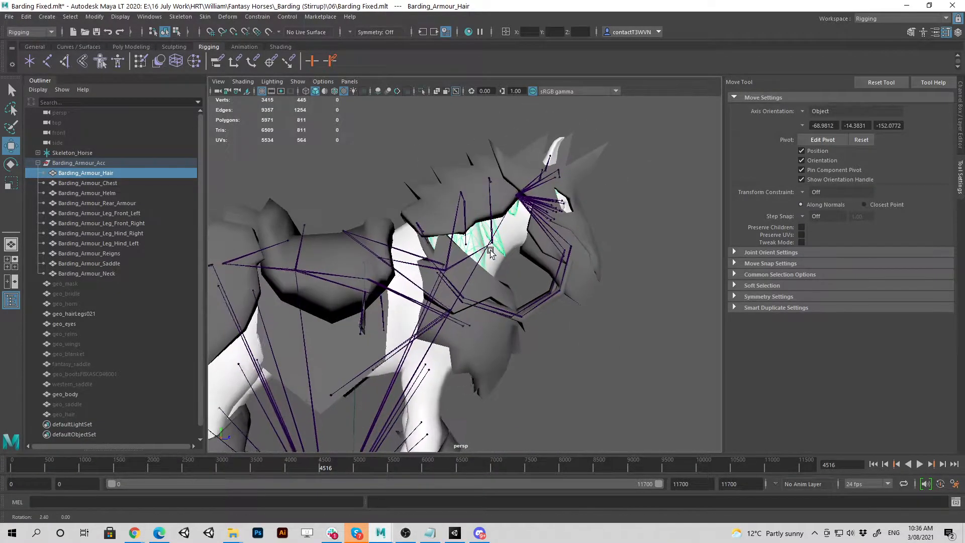
Select all faces of the mane and forelock on the hair mesh in wireframe display and delete them, keeping the tail.
{"action": "right_click_drag", "start_coordinate": [468, 248], "coordinate": [513, 269], "text": "alt"}
{"action": "middle_click_drag", "start_coordinate": [503, 264], "coordinate": [494, 293], "text": "alt"}
{"action": "right_click_drag", "start_coordinate": [473, 247], "coordinate": [442, 261]}
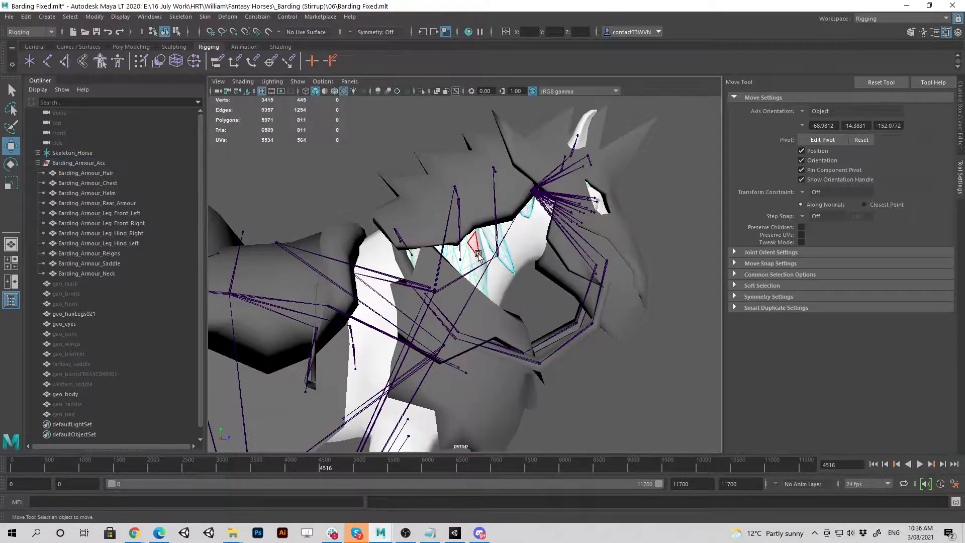
{"action": "left_click", "coordinate": [475, 259]}
{"action": "left_click", "coordinate": [305, 91]}
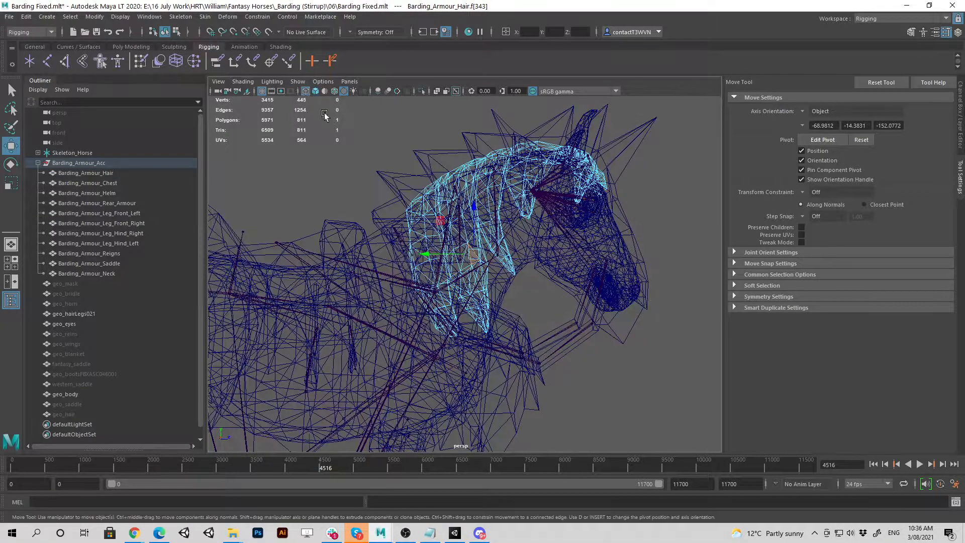
{"action": "key", "text": "shift+period"}
{"action": "key", "text": "shift+period"}
{"action": "key", "text": "shift+period"}
{"action": "key", "text": "shift+period"}
{"action": "key", "text": "shift+period"}
{"action": "key", "text": "shift+period"}
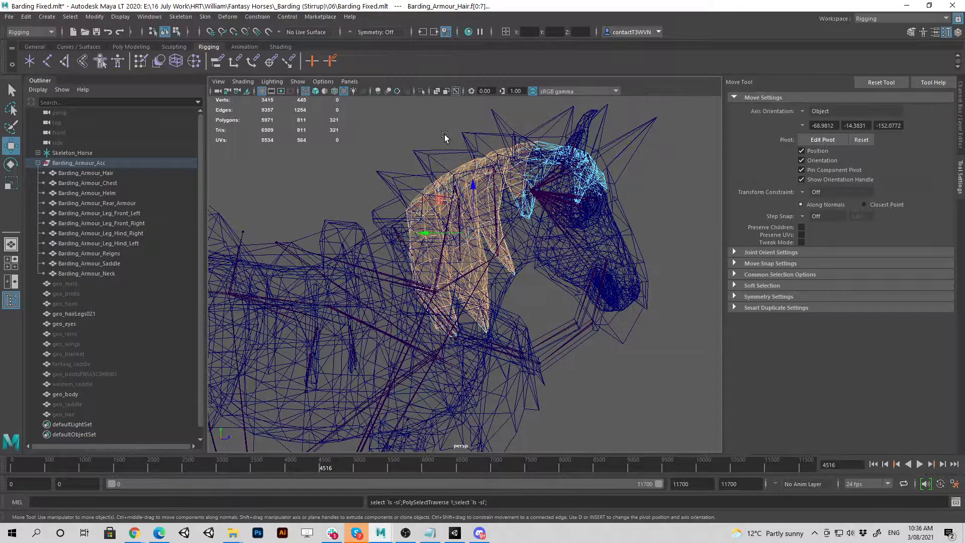
{"action": "key", "text": "shift+period"}
{"action": "key", "text": "shift+period"}
{"action": "key", "text": "shift+period"}
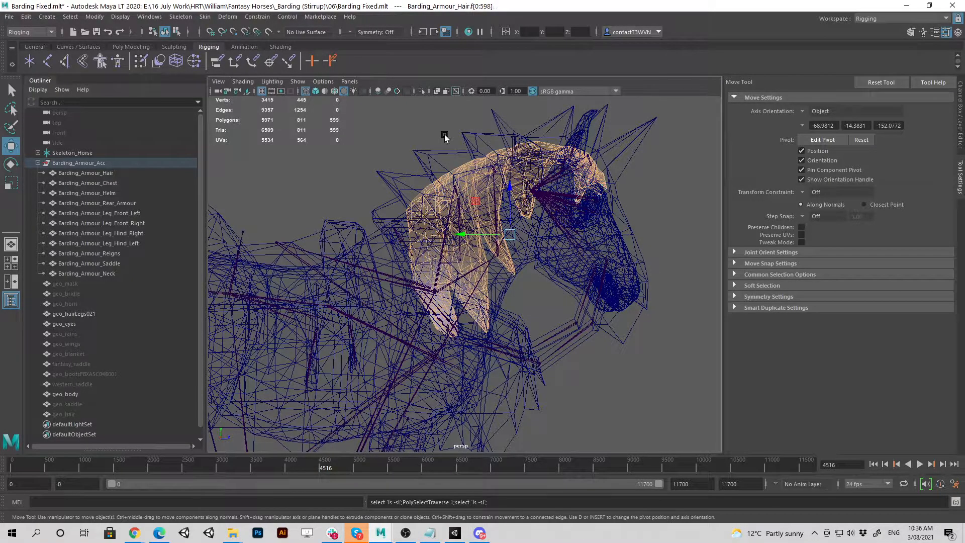
{"action": "right_click_drag", "start_coordinate": [497, 204], "coordinate": [382, 204], "text": "alt"}
{"action": "middle_click_drag", "start_coordinate": [383, 204], "coordinate": [477, 198], "text": "alt"}
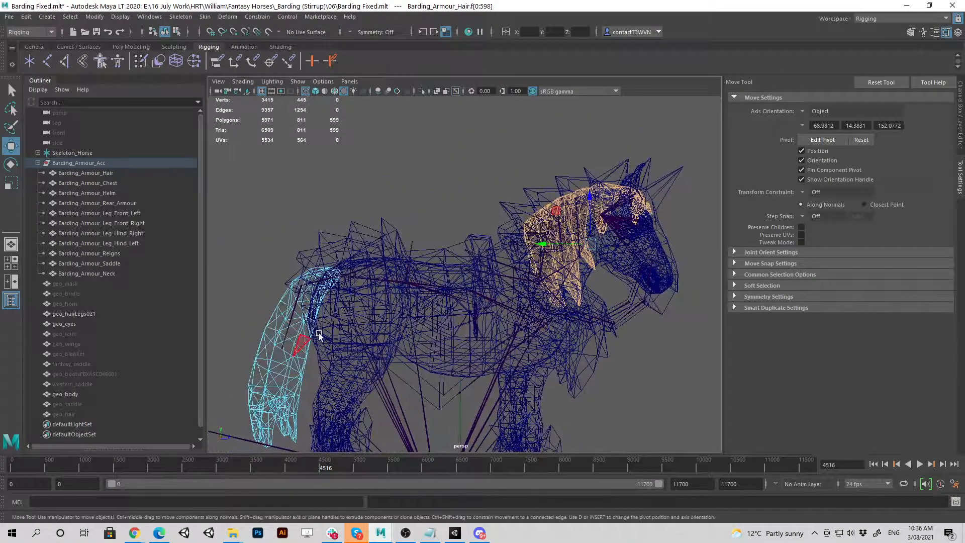
{"action": "left_click", "coordinate": [472, 324]}
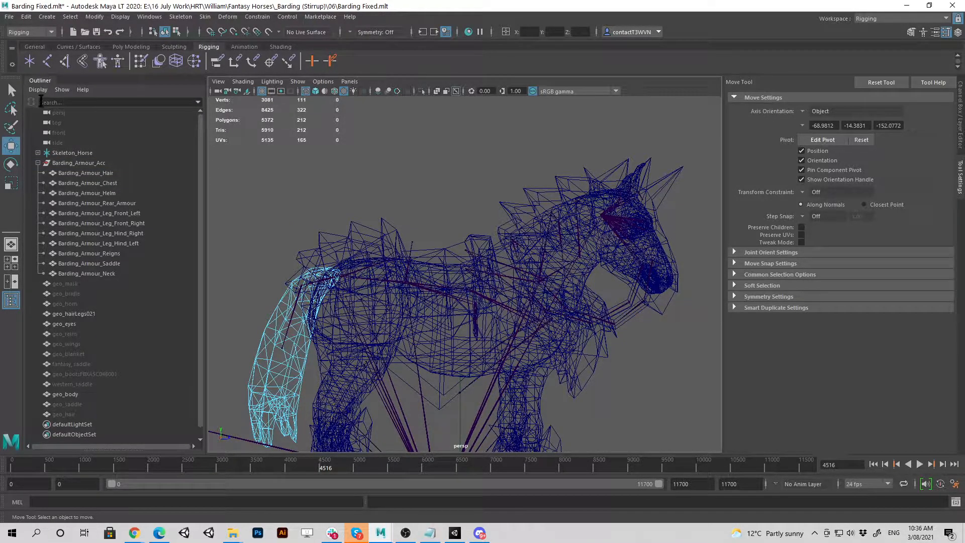
Return the hair mesh to object mode and restore the shaded display.
{"action": "left_click", "coordinate": [11, 90]}
{"action": "right_click_drag", "start_coordinate": [283, 310], "coordinate": [322, 242]}
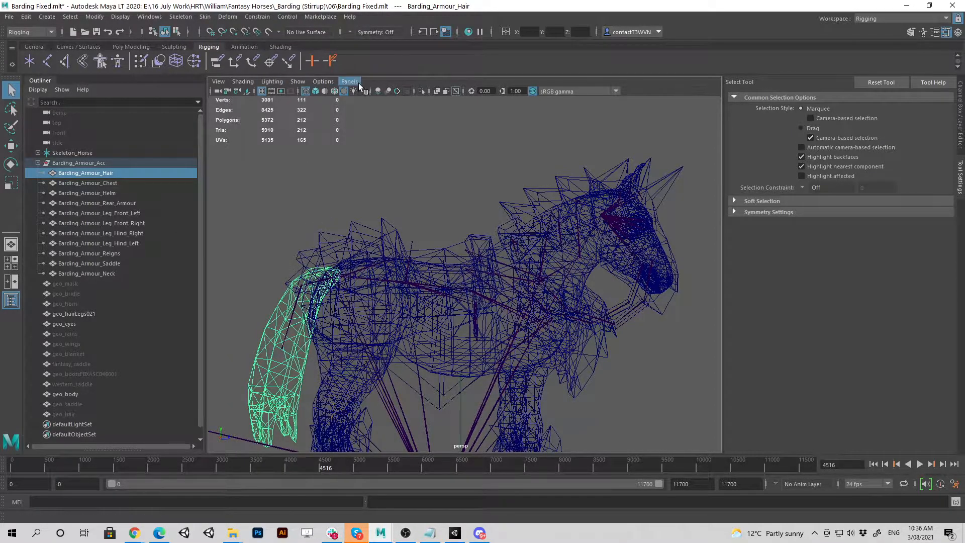
{"action": "left_click", "coordinate": [316, 91]}
Go to frame 5469 and examine the neck armour without the mane from the side and front.
{"action": "left_click_drag", "start_coordinate": [594, 298], "coordinate": [496, 285], "text": "alt"}
{"action": "left_click_drag", "start_coordinate": [327, 465], "coordinate": [386, 468]}
{"action": "left_click_drag", "start_coordinate": [483, 397], "coordinate": [520, 387], "text": "alt"}
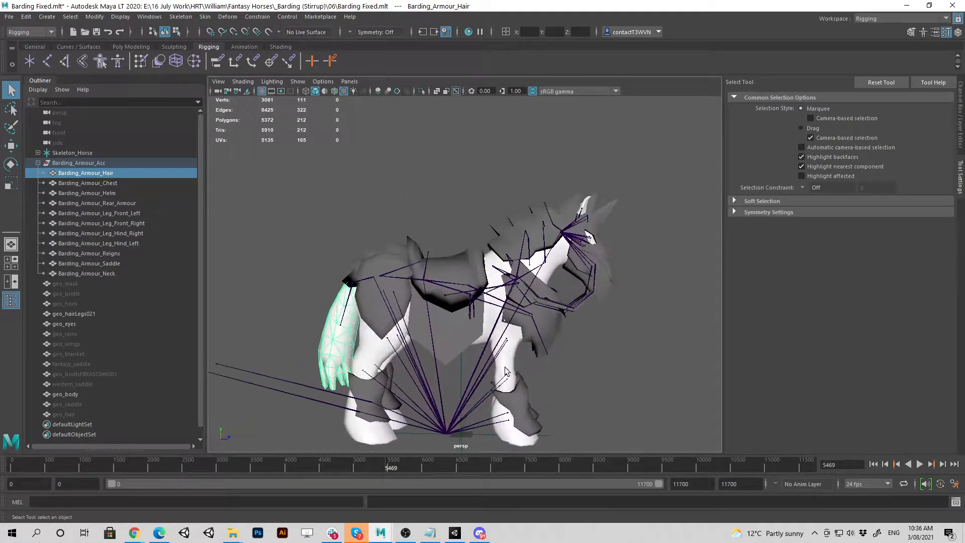
{"action": "middle_click_drag", "start_coordinate": [521, 267], "coordinate": [469, 291], "text": "alt"}
{"action": "left_click_drag", "start_coordinate": [437, 278], "coordinate": [403, 285], "text": "alt"}
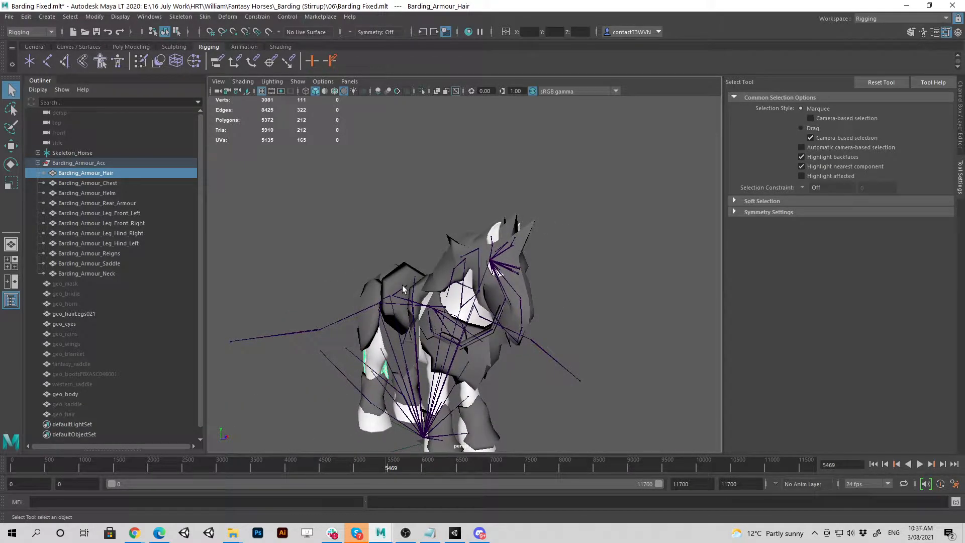
{"action": "left_click_drag", "start_coordinate": [427, 323], "coordinate": [511, 312], "text": "alt"}
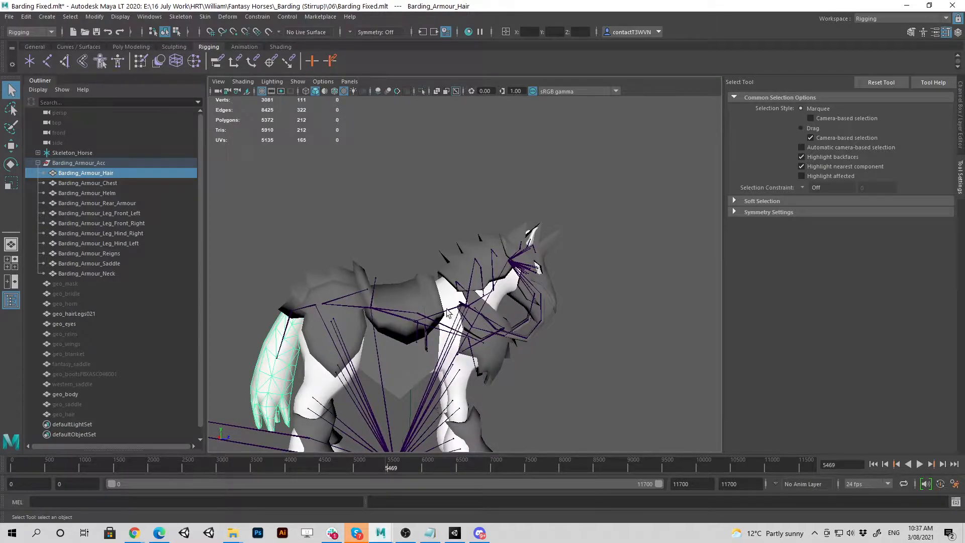
{"action": "left_click_drag", "start_coordinate": [488, 314], "coordinate": [429, 327], "text": "alt"}
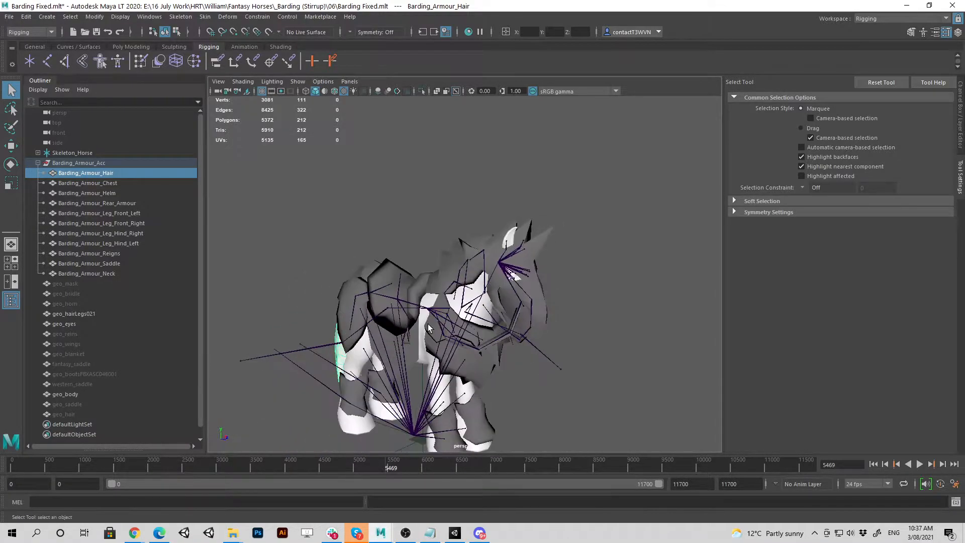
{"action": "left_click_drag", "start_coordinate": [486, 311], "coordinate": [431, 293], "text": "alt"}
{"action": "left_click_drag", "start_coordinate": [523, 281], "coordinate": [400, 325], "text": "alt"}
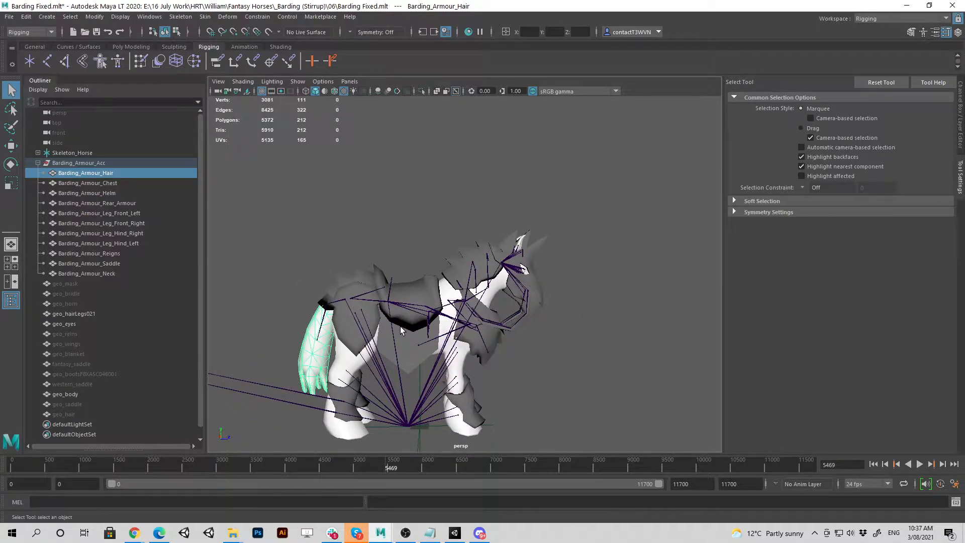
{"action": "left_click_drag", "start_coordinate": [401, 327], "coordinate": [499, 306], "text": "alt"}
{"action": "middle_click_drag", "start_coordinate": [499, 305], "coordinate": [418, 306], "text": "alt"}
{"action": "scroll", "coordinate": [475, 290], "scroll_direction": "up", "scroll_amount": 1}
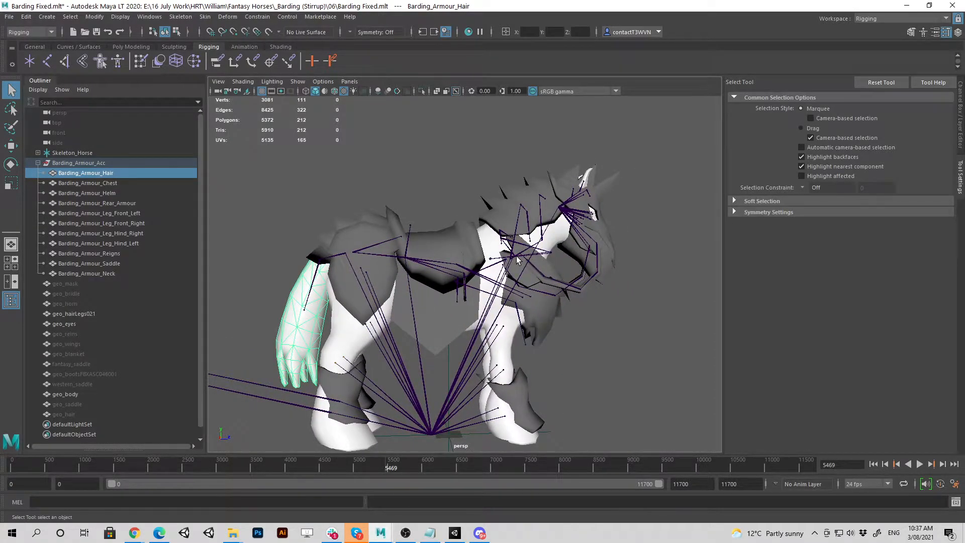
{"action": "left_click_drag", "start_coordinate": [517, 256], "coordinate": [448, 278], "text": "alt"}
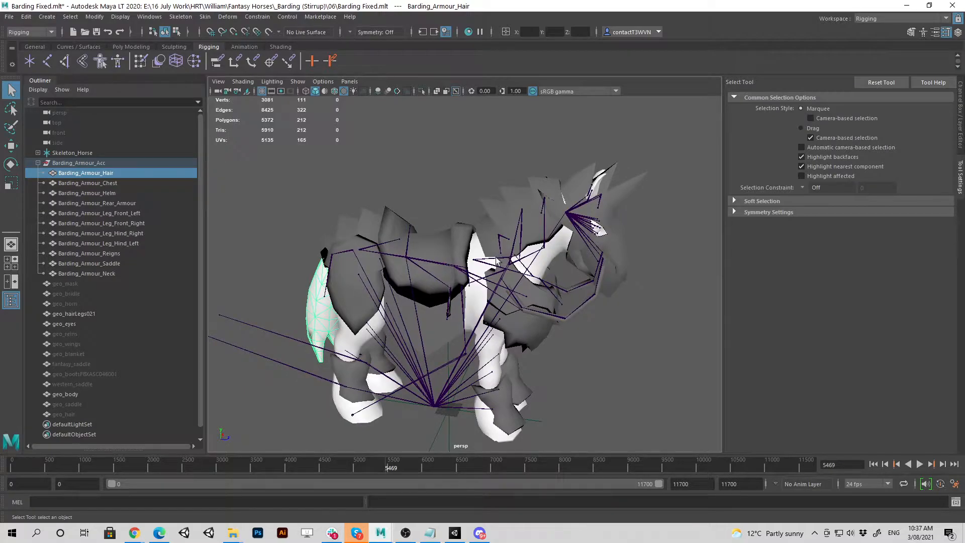
{"action": "mouse_move", "coordinate": [470, 257]}
{"action": "left_mouse_down", "text": "alt"}
{"action": "mouse_move", "coordinate": [488, 251]}
{"action": "mouse_move", "coordinate": [410, 254]}
{"action": "mouse_move", "coordinate": [484, 258]}
{"action": "left_mouse_up", "text": "alt"}
{"action": "left_click_drag", "start_coordinate": [251, 355], "coordinate": [324, 267], "text": "alt"}
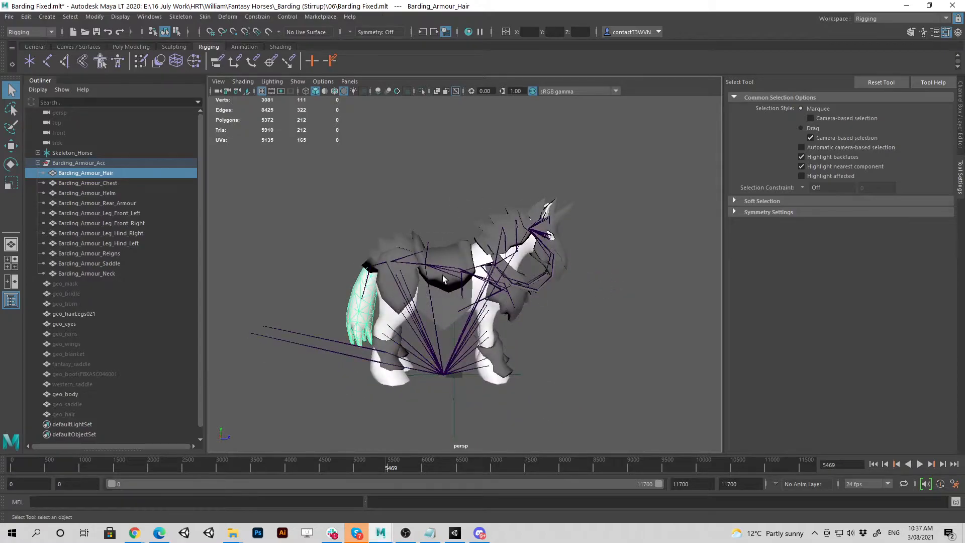
{"action": "left_click_drag", "start_coordinate": [439, 270], "coordinate": [464, 274], "text": "alt"}
{"action": "left_click_drag", "start_coordinate": [401, 248], "coordinate": [522, 264], "text": "alt"}
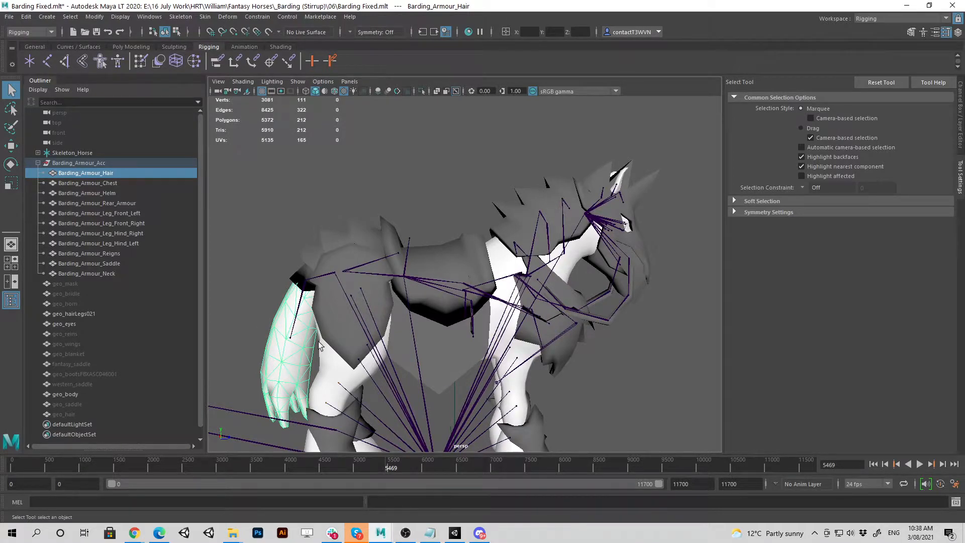
{"action": "left_click_drag", "start_coordinate": [287, 330], "coordinate": [316, 312], "text": "alt"}
{"action": "scroll", "coordinate": [390, 347], "scroll_direction": "down", "scroll_amount": 4}
{"action": "left_click_drag", "start_coordinate": [458, 374], "coordinate": [424, 383], "text": "alt"}
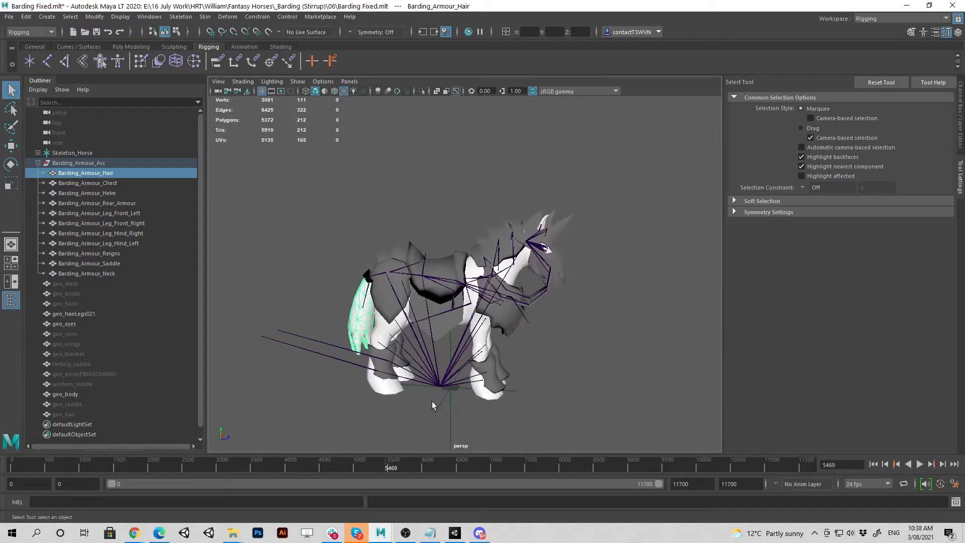